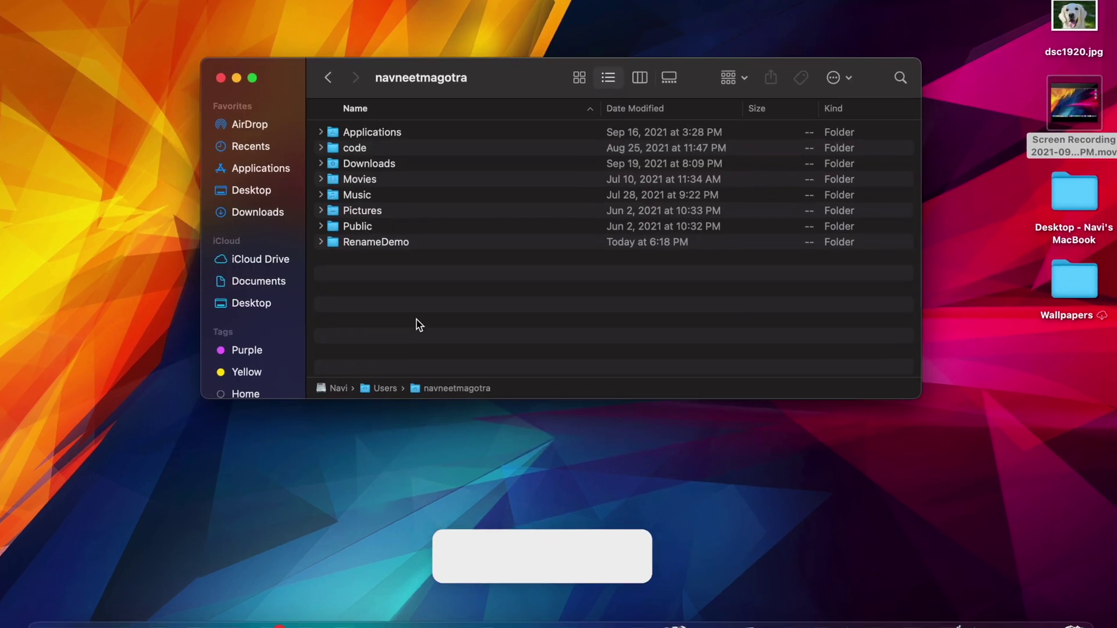
Step: Open the RenameDemo folder to list its five RTF files, docA through docE
click(346, 247)
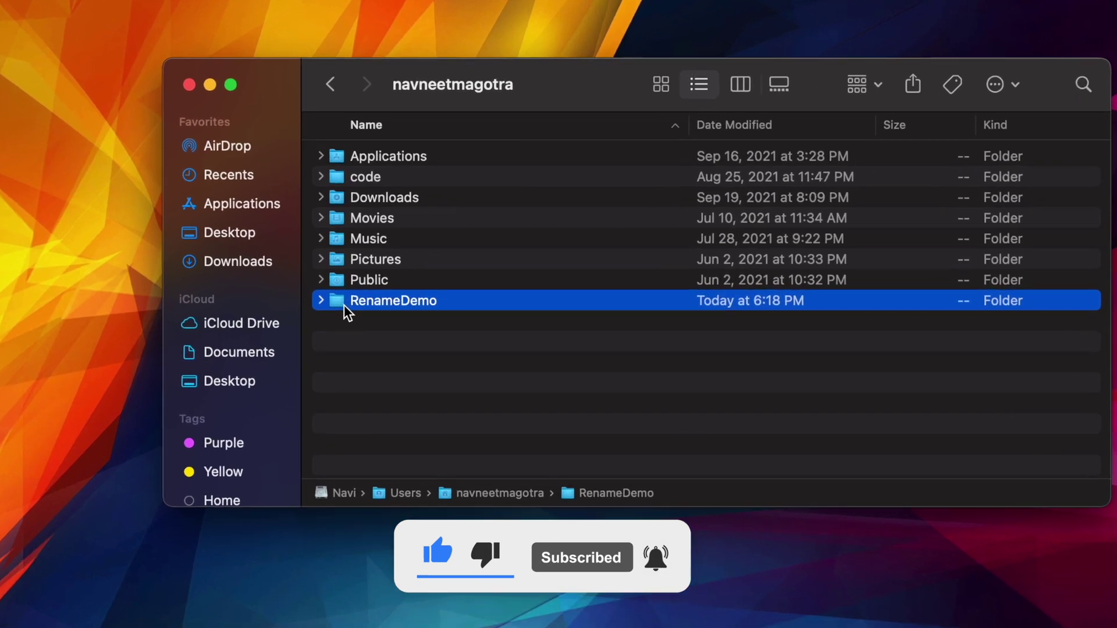
double_click(344, 309)
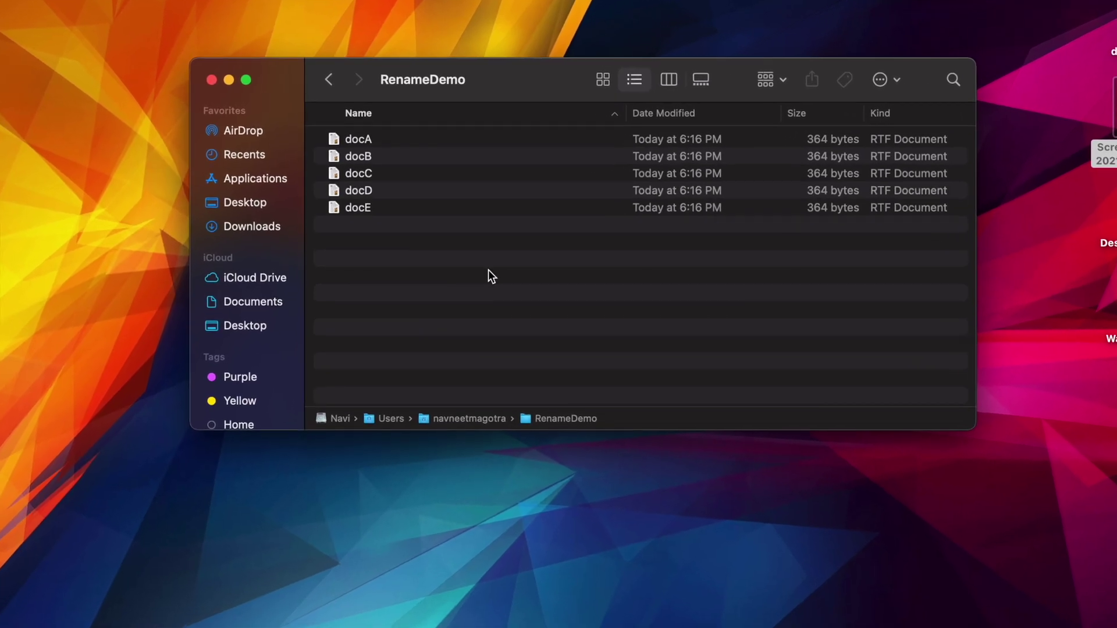
drag(395, 214, 361, 139)
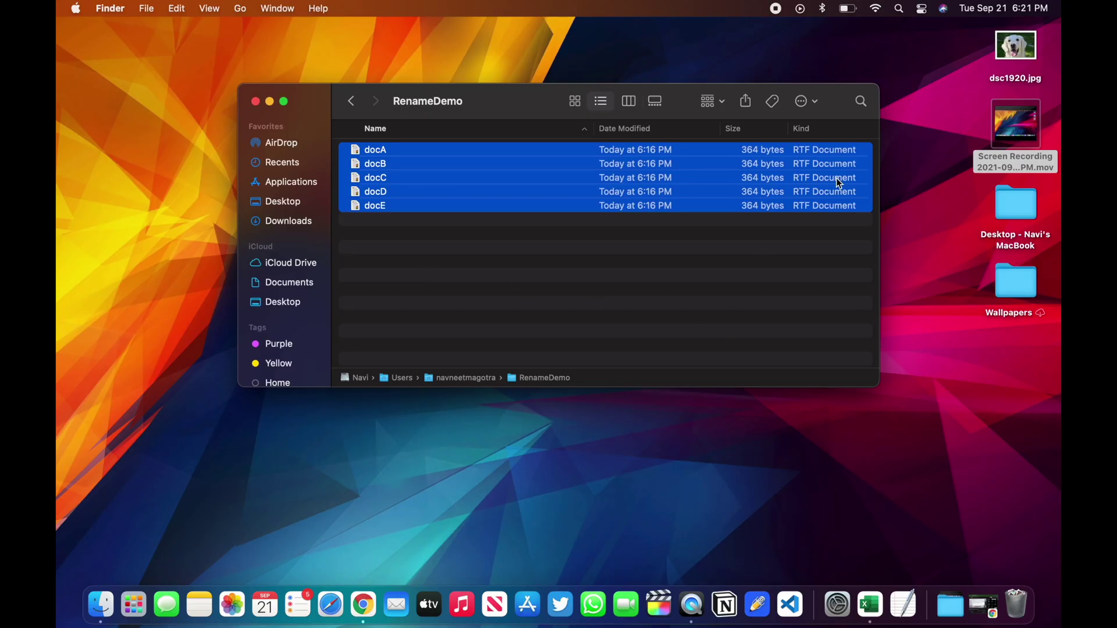
click(772, 310)
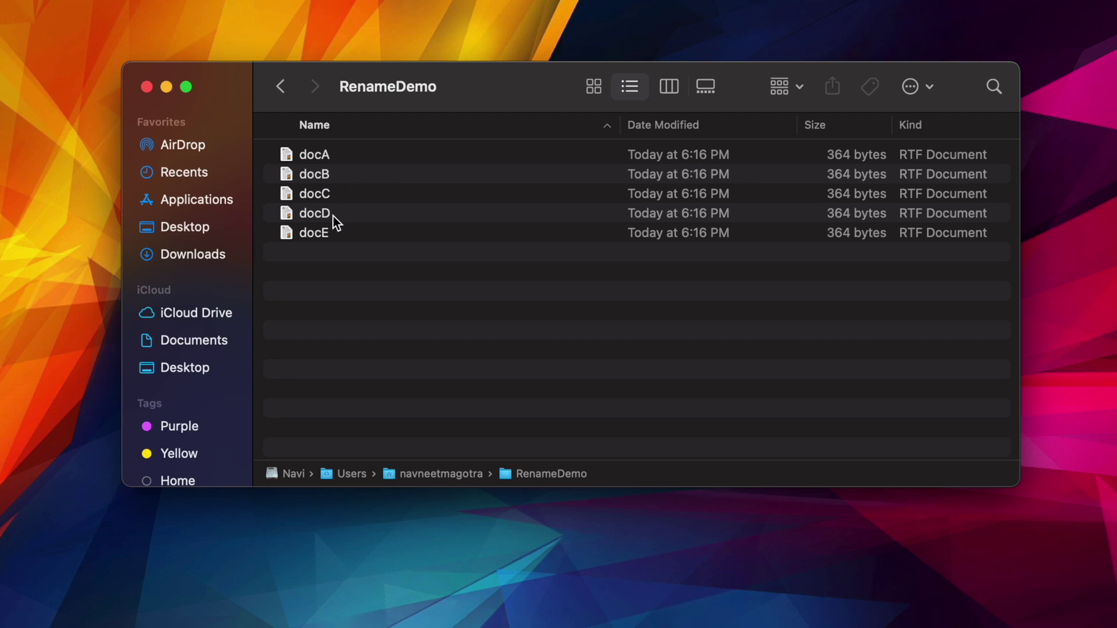
right_click(336, 156)
click(336, 156)
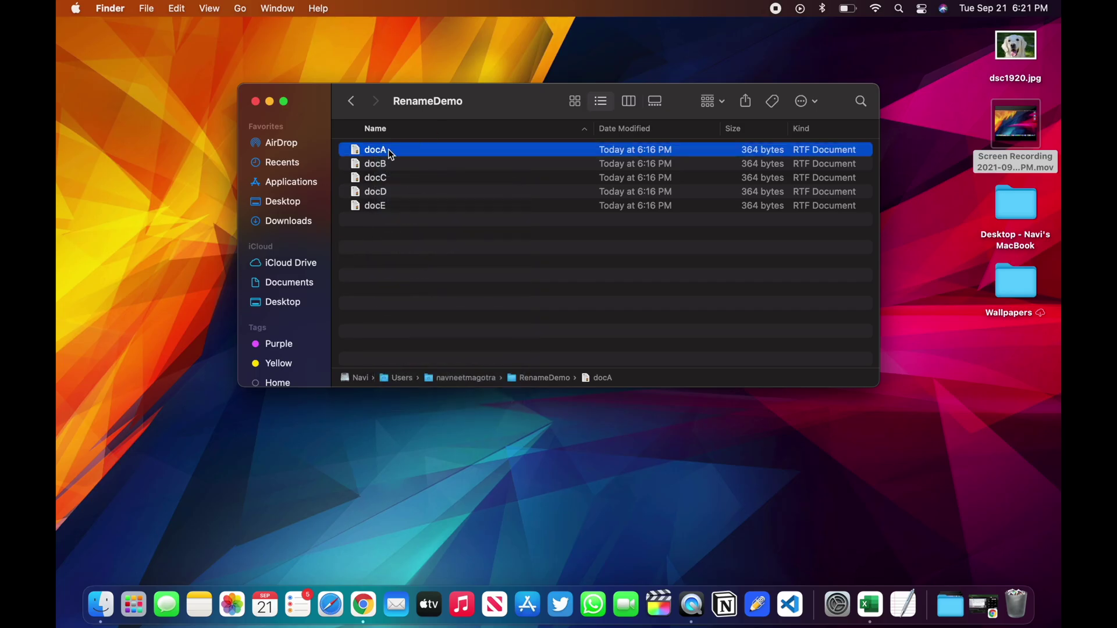
right_click(391, 154)
click(399, 232)
click(380, 149)
text(ument)
key(Return)
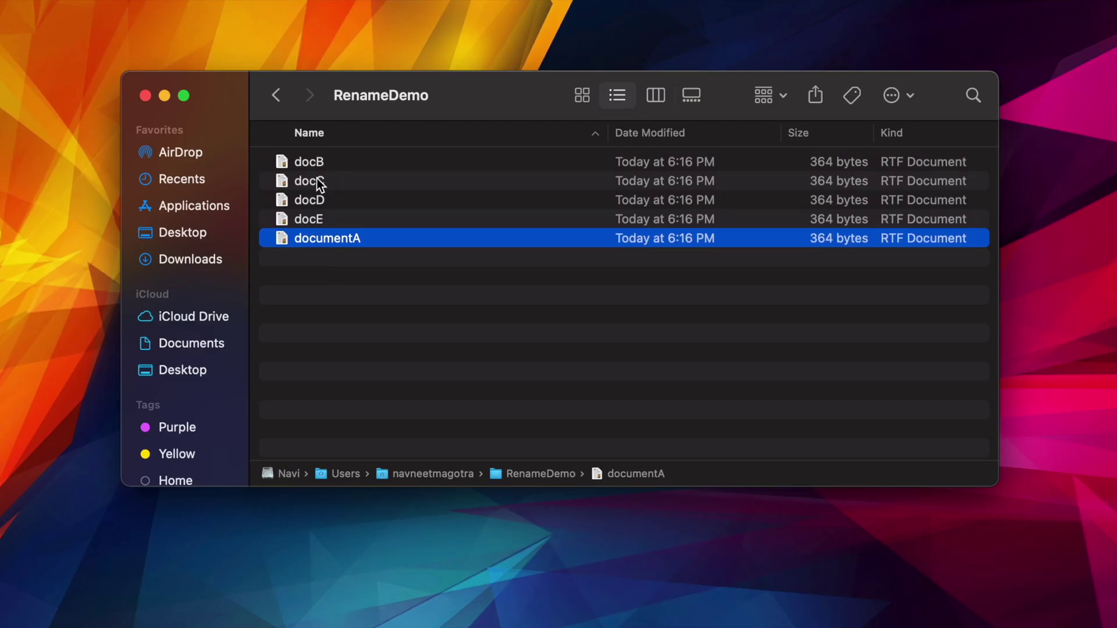
click(333, 262)
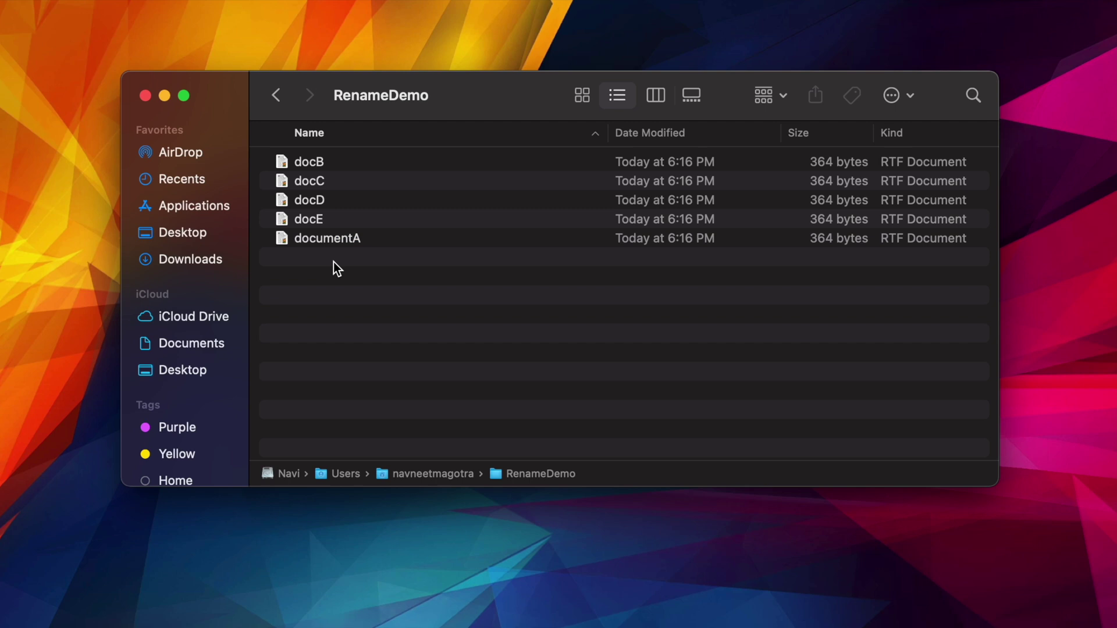
click(326, 243)
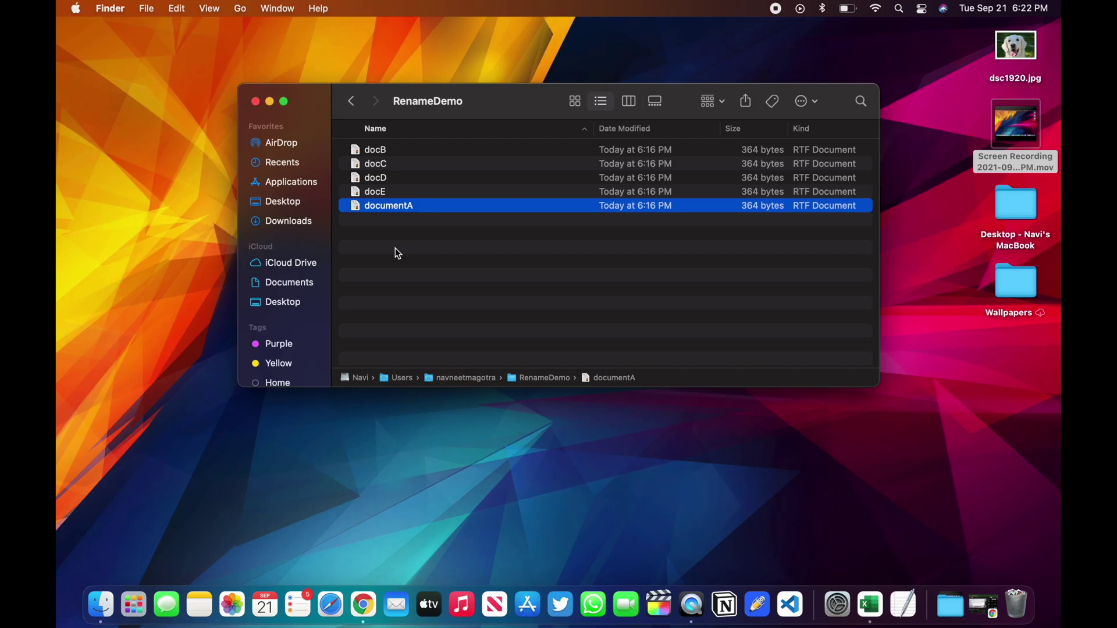
key(super+z)
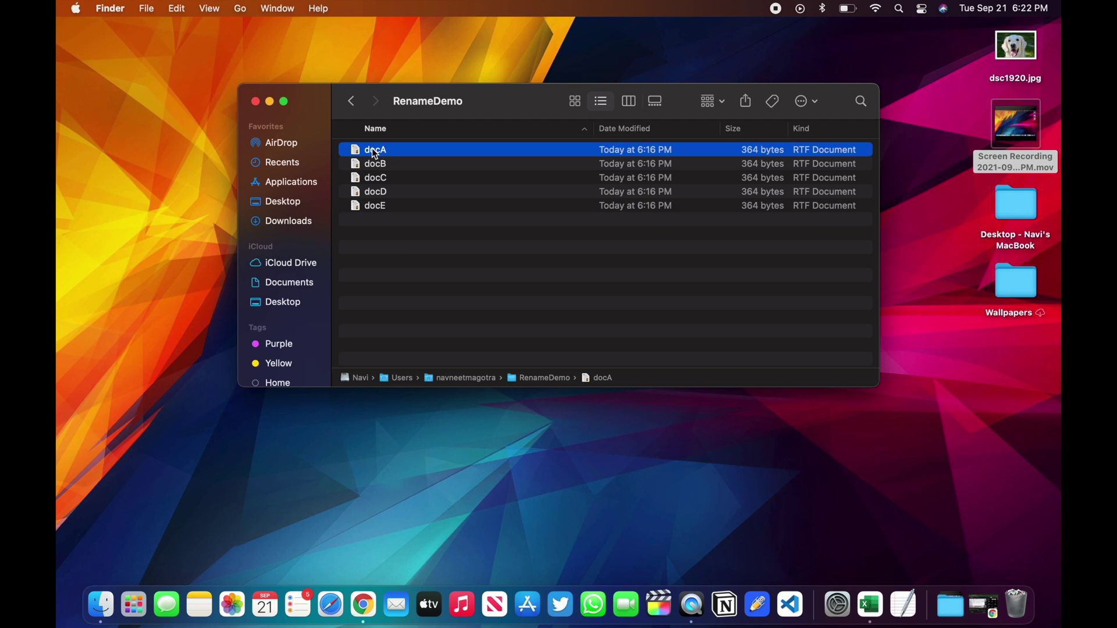
click(387, 226)
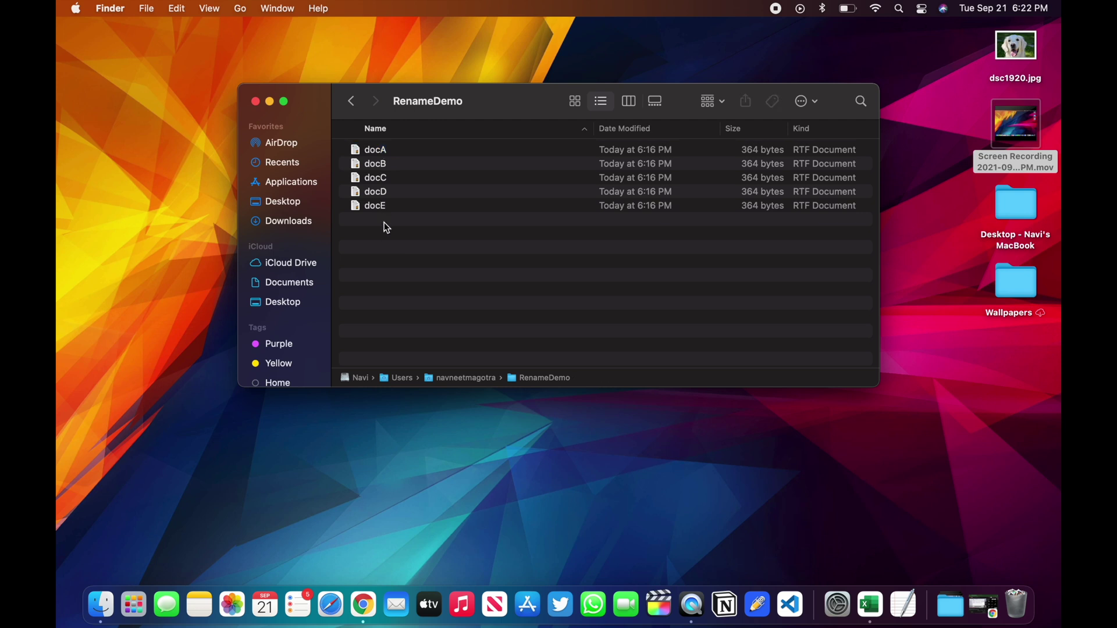
key(super+a)
Step: Select docA–docE and choose File > Rename... to open the Rename Finder Items dialog
drag(384, 223, 366, 156)
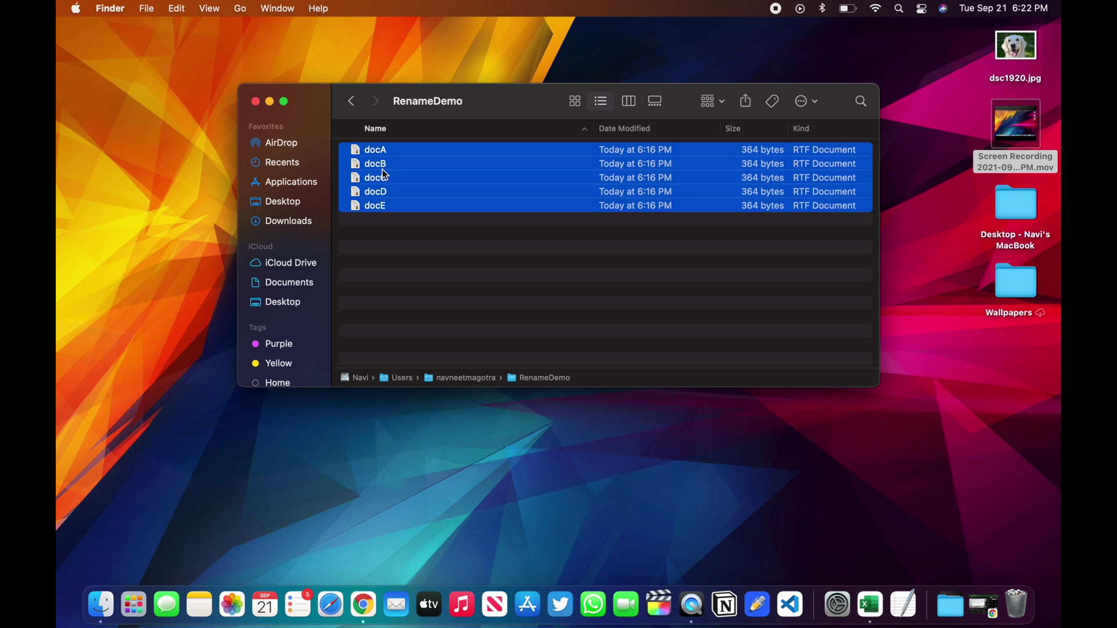
right_click(407, 168)
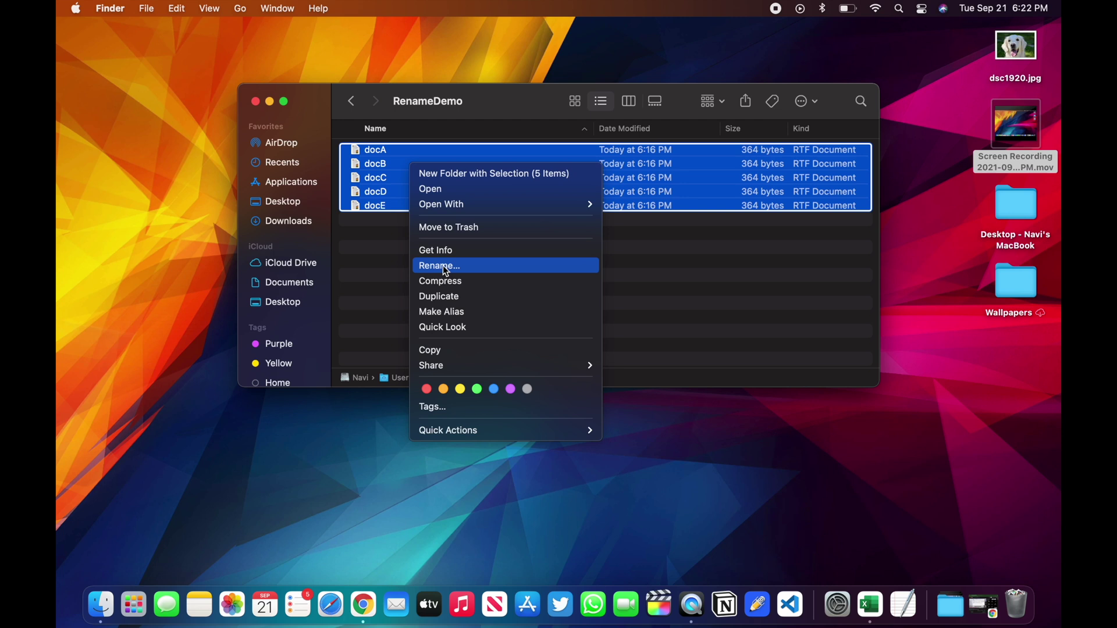
key(Escape)
click(151, 11)
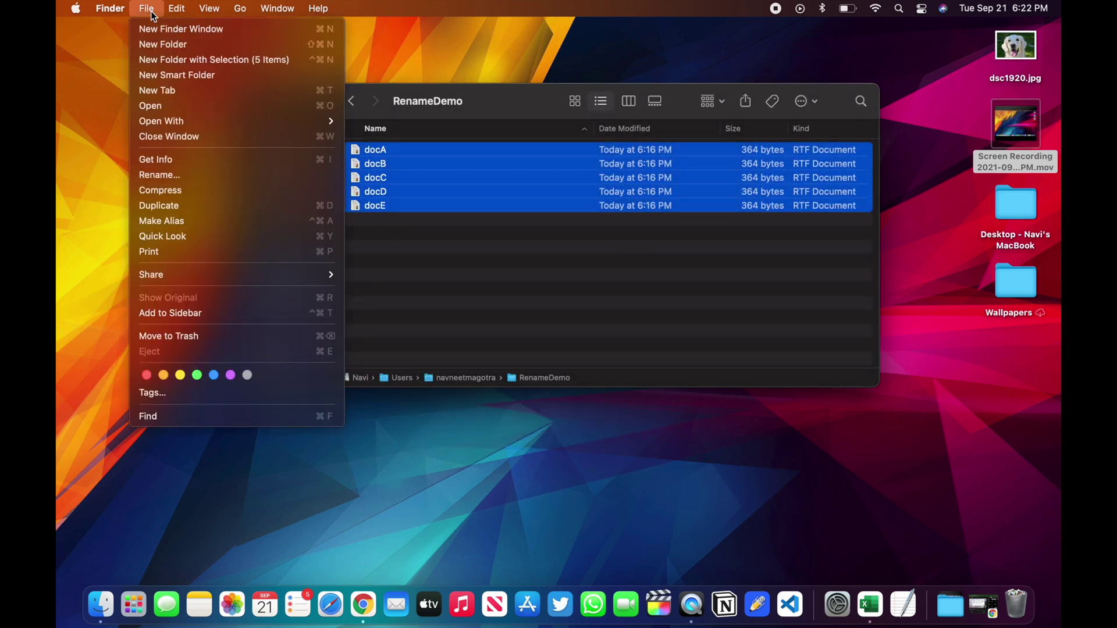
click(167, 176)
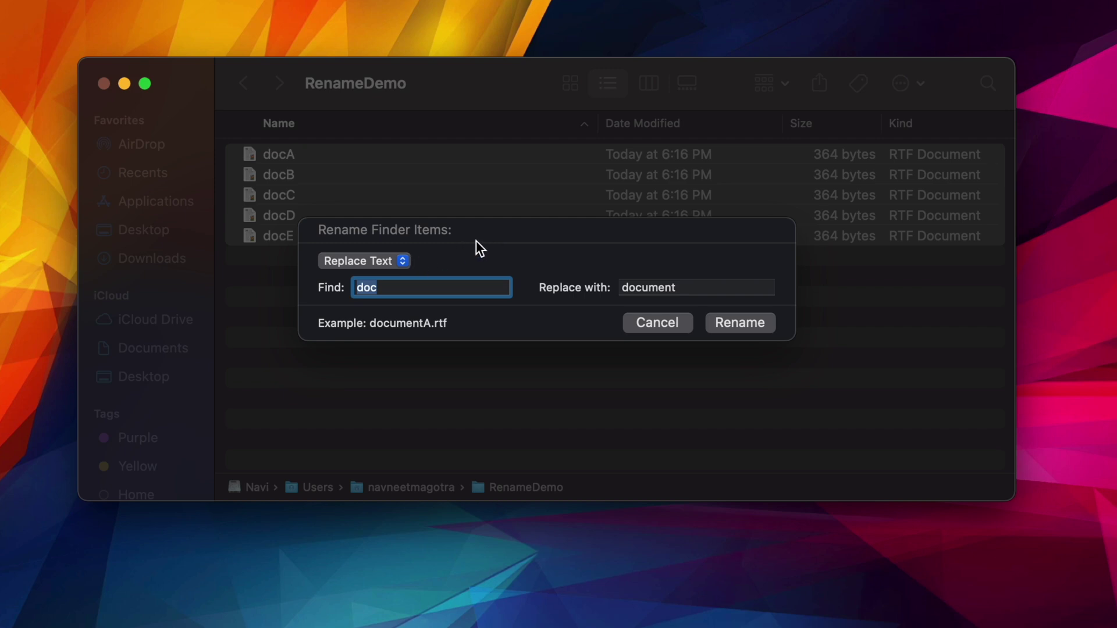
Step: Empty the Find field and keep the rename mode on Replace Text after reviewing Add Text and Format
key(BackSpace)
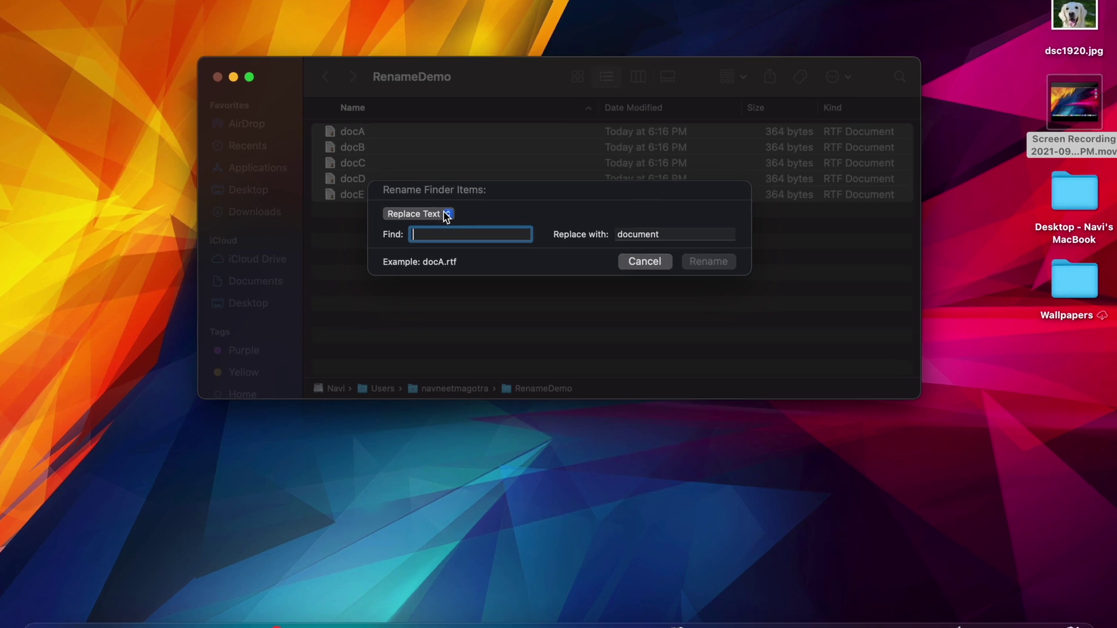
click(447, 214)
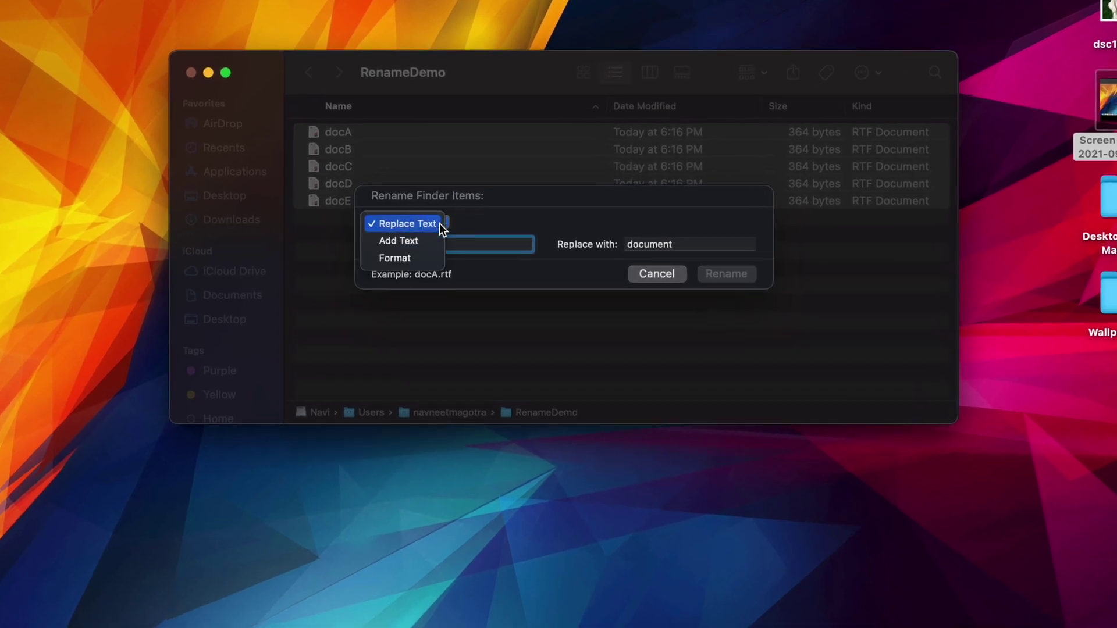
click(436, 226)
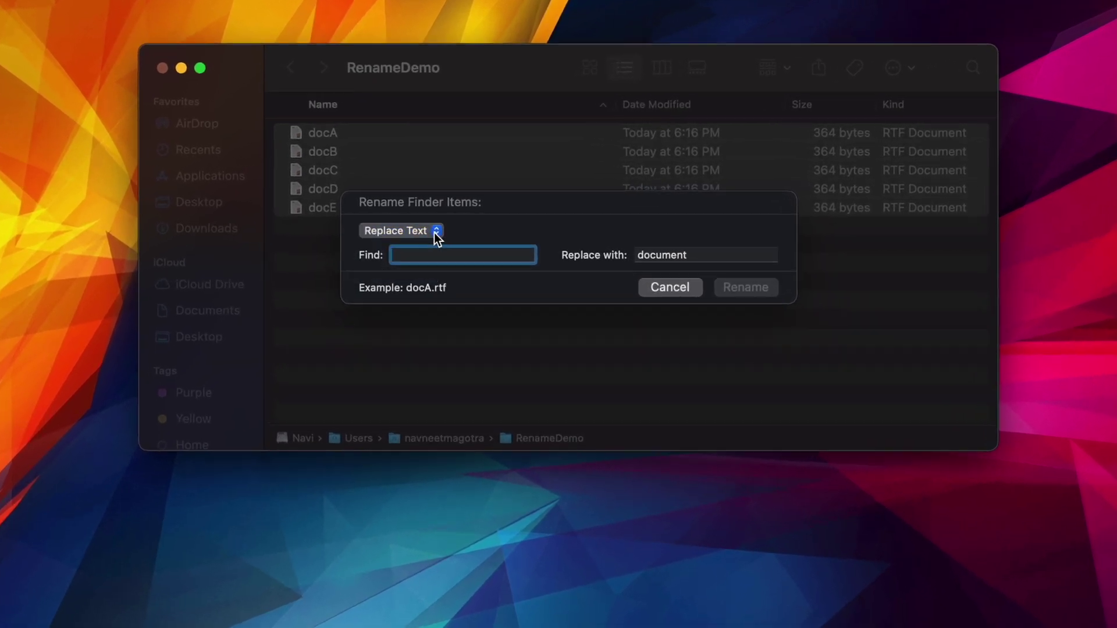
click(432, 236)
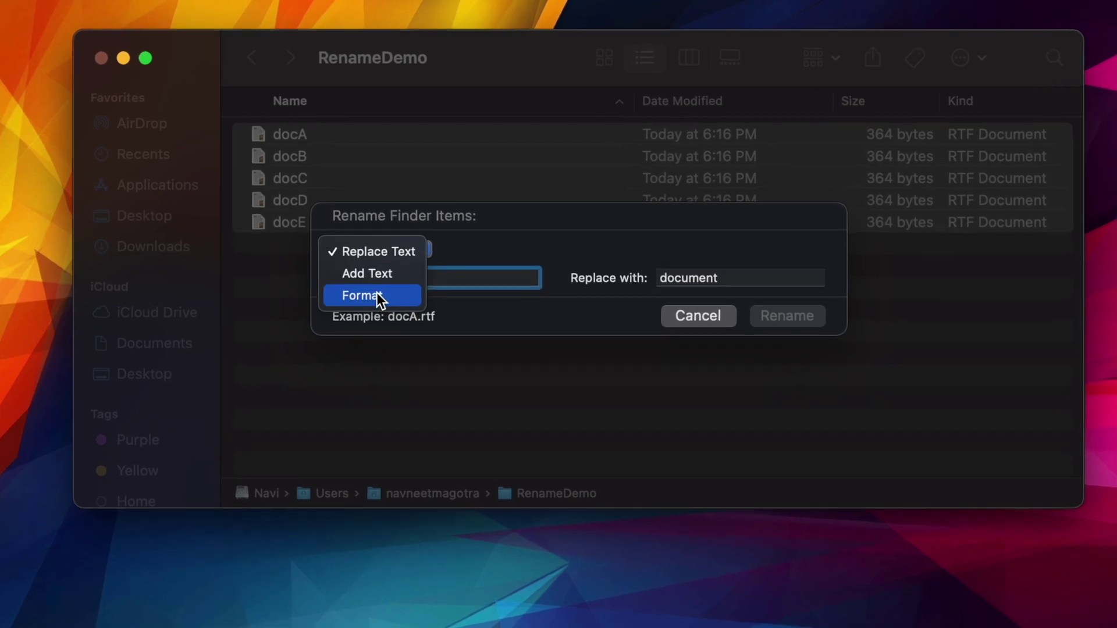
click(459, 248)
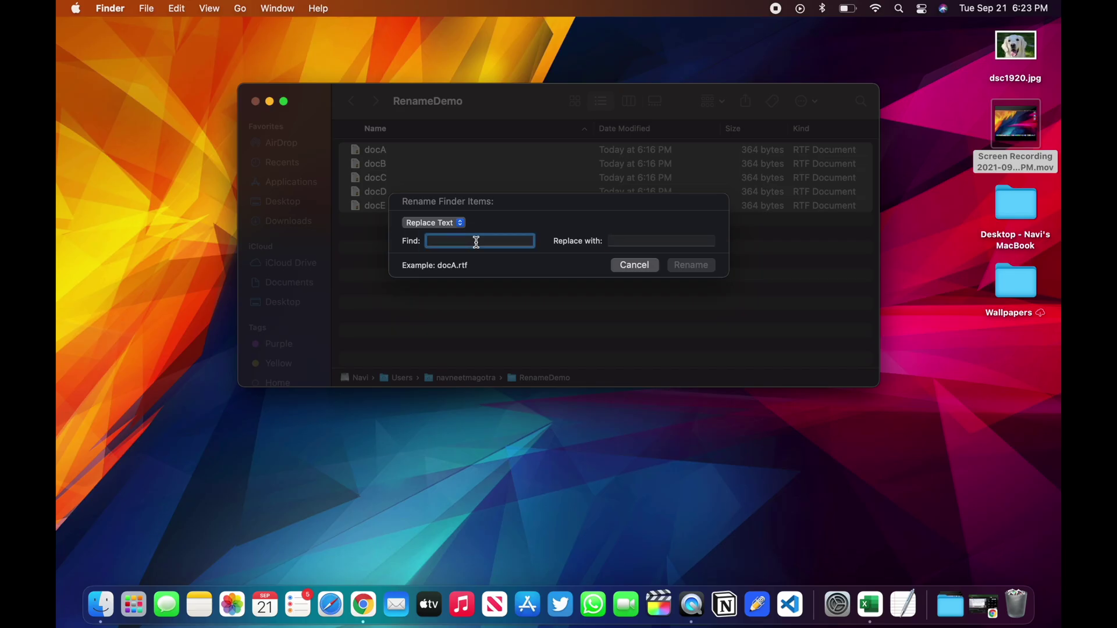
Step: Replace 'doc' with 'document' in all five names, giving documentA through documentE
text(doc)
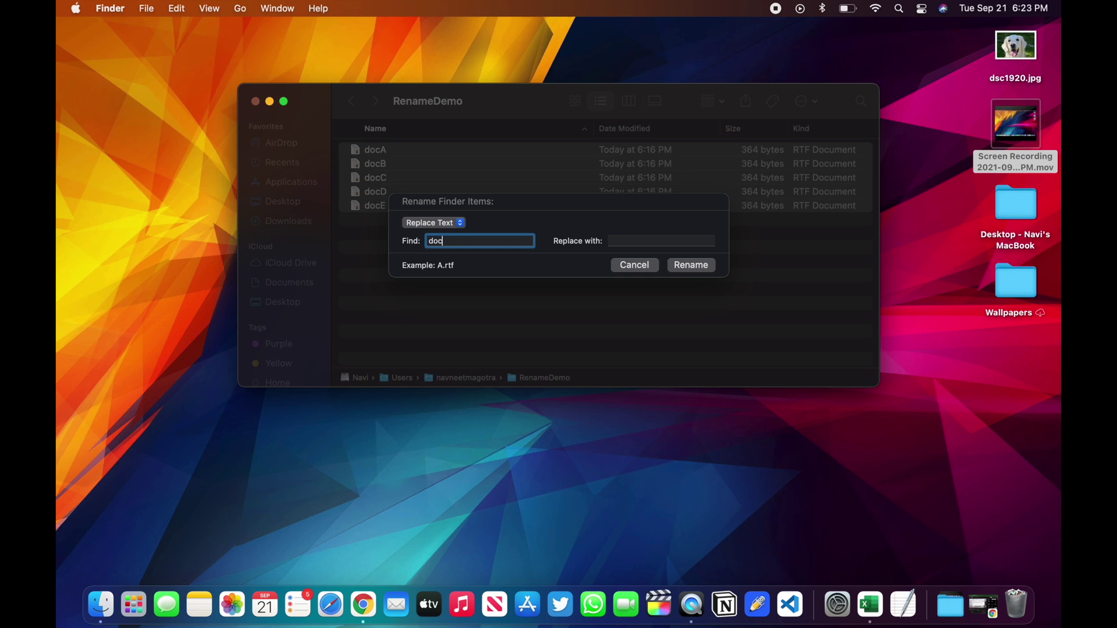
click(652, 239)
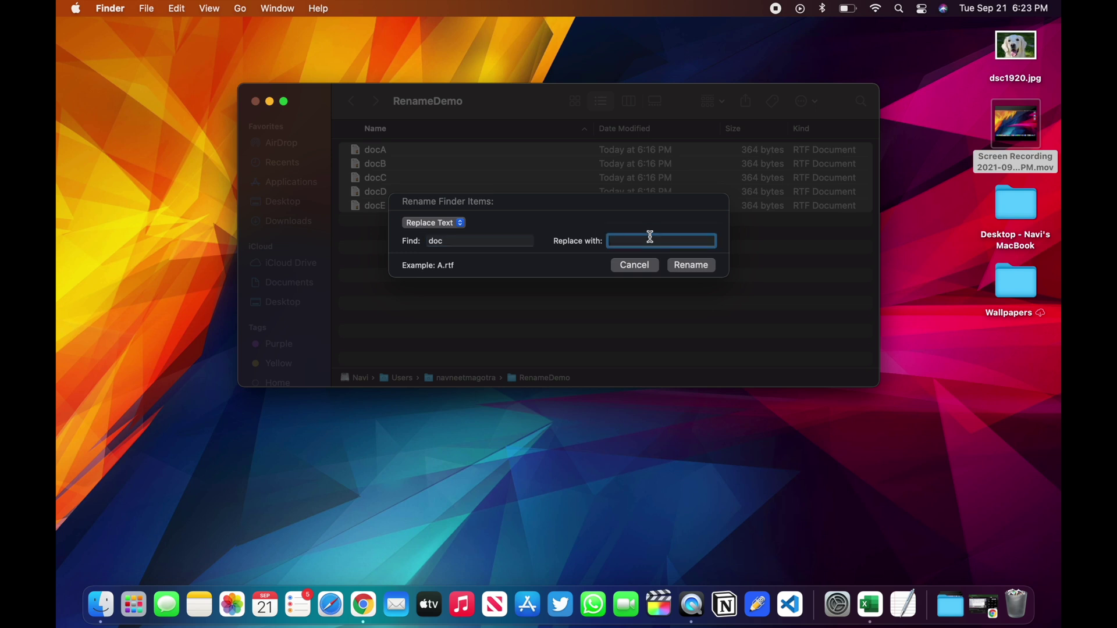
text(document)
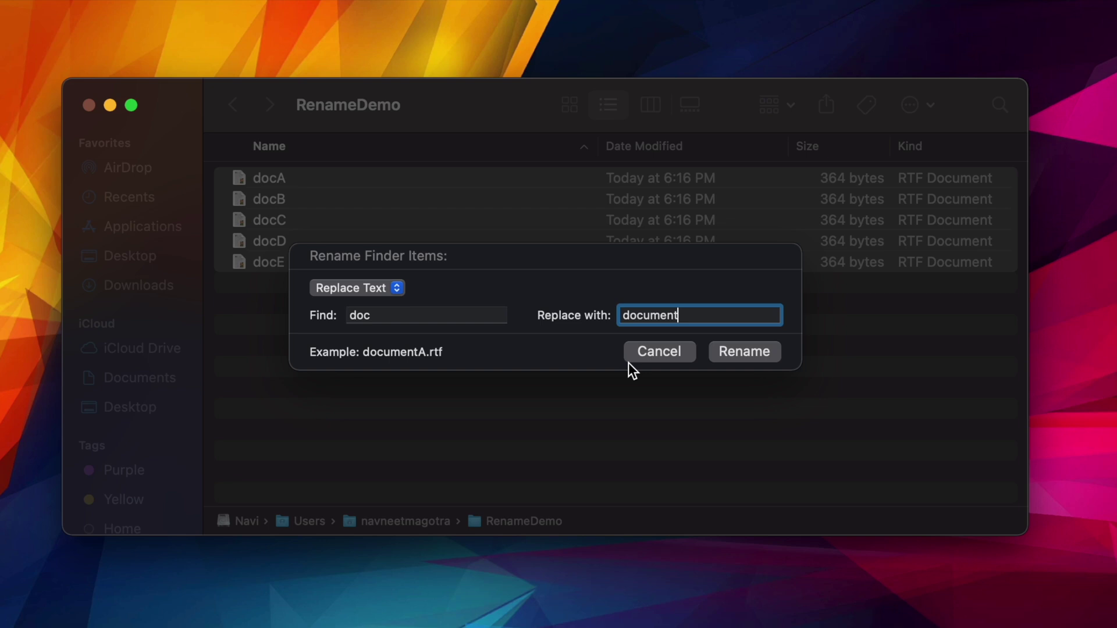
click(755, 352)
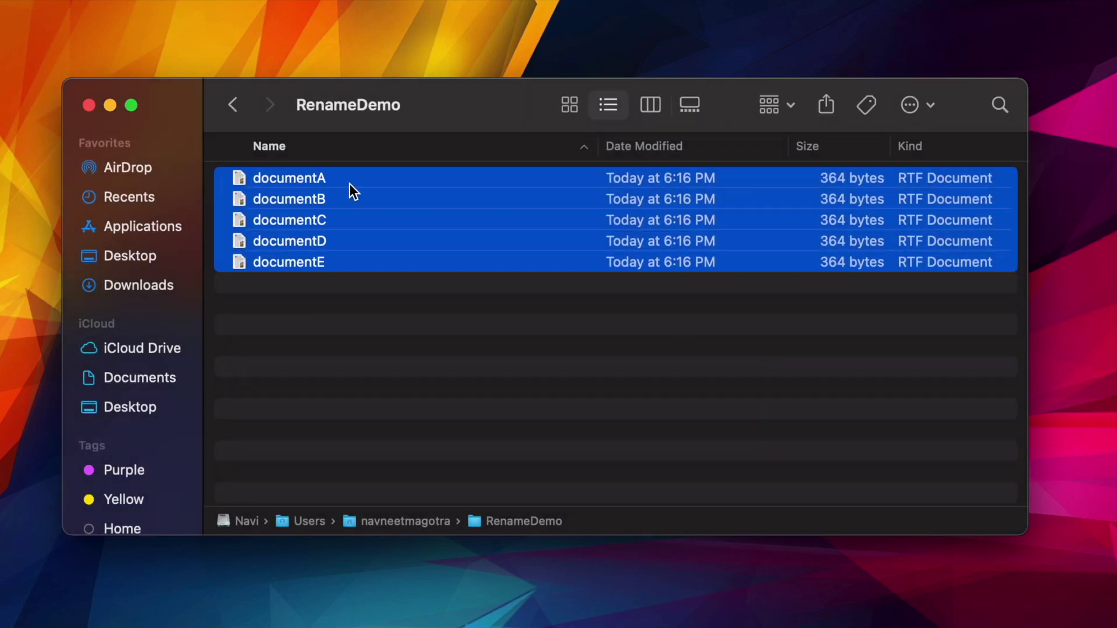
Step: Undo the batch rename with Edit > Undo Rename, restoring docA through docE
click(354, 320)
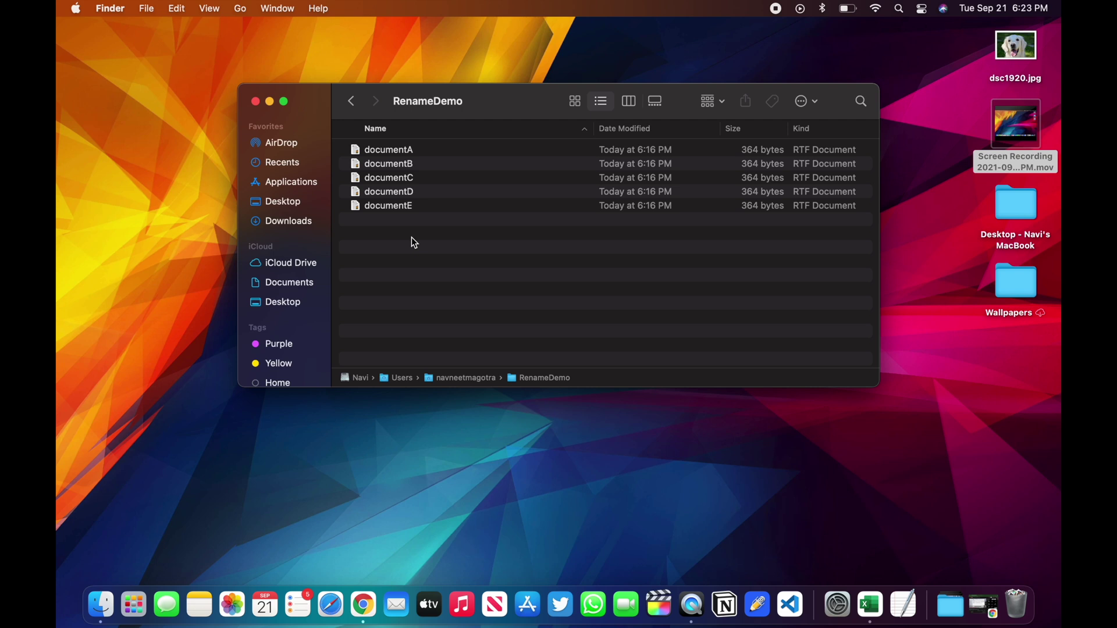
key(super+z)
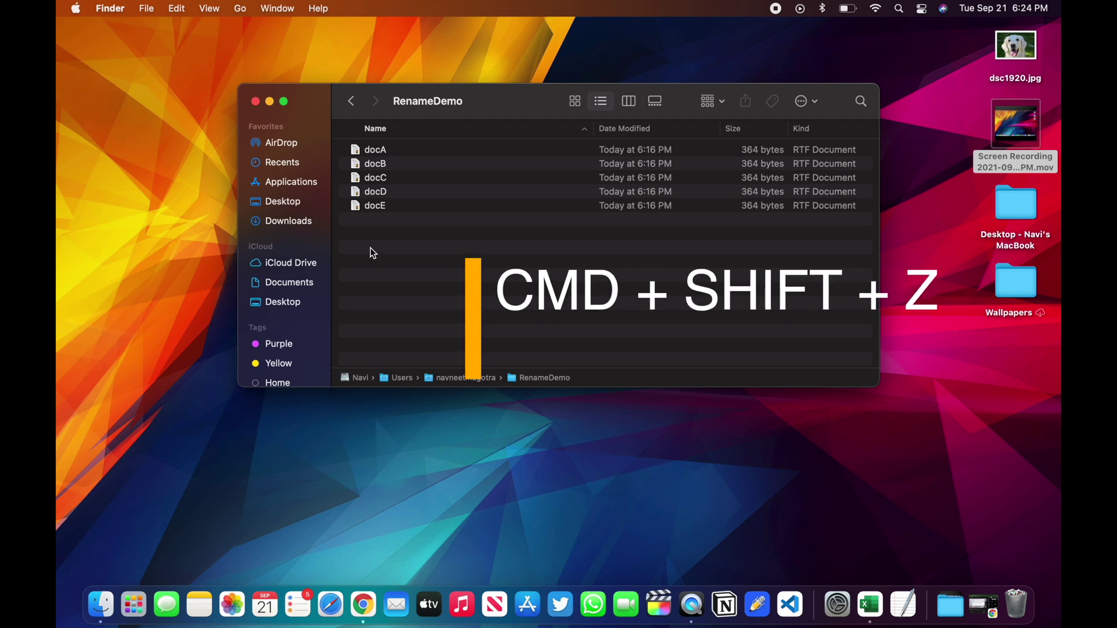
key(super+shift+z)
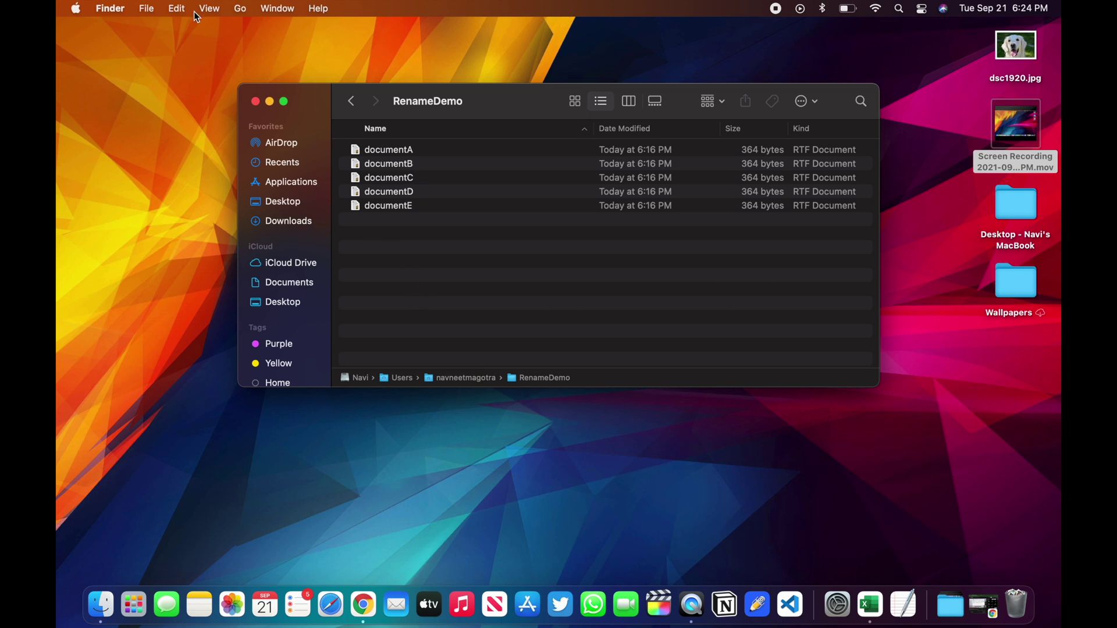
click(209, 9)
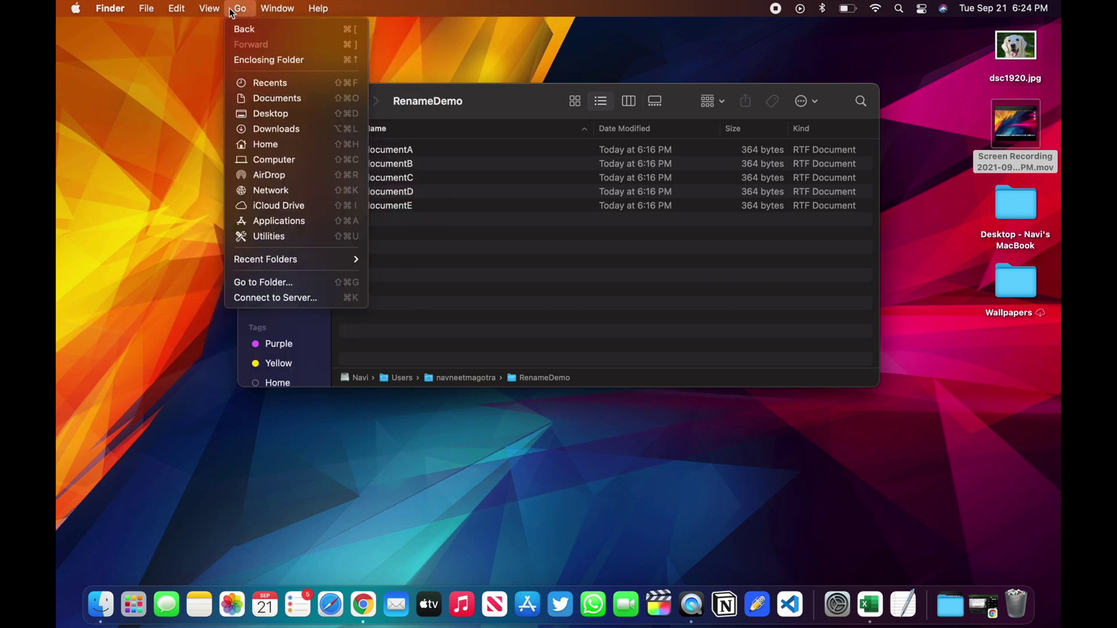
mouse_move(180, 10)
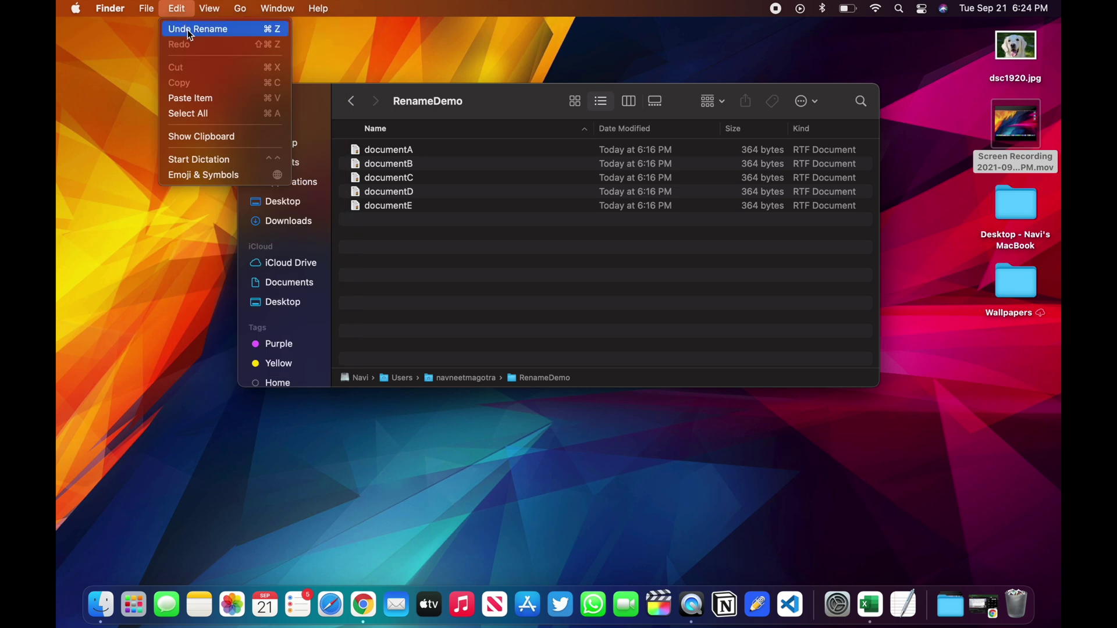
click(239, 29)
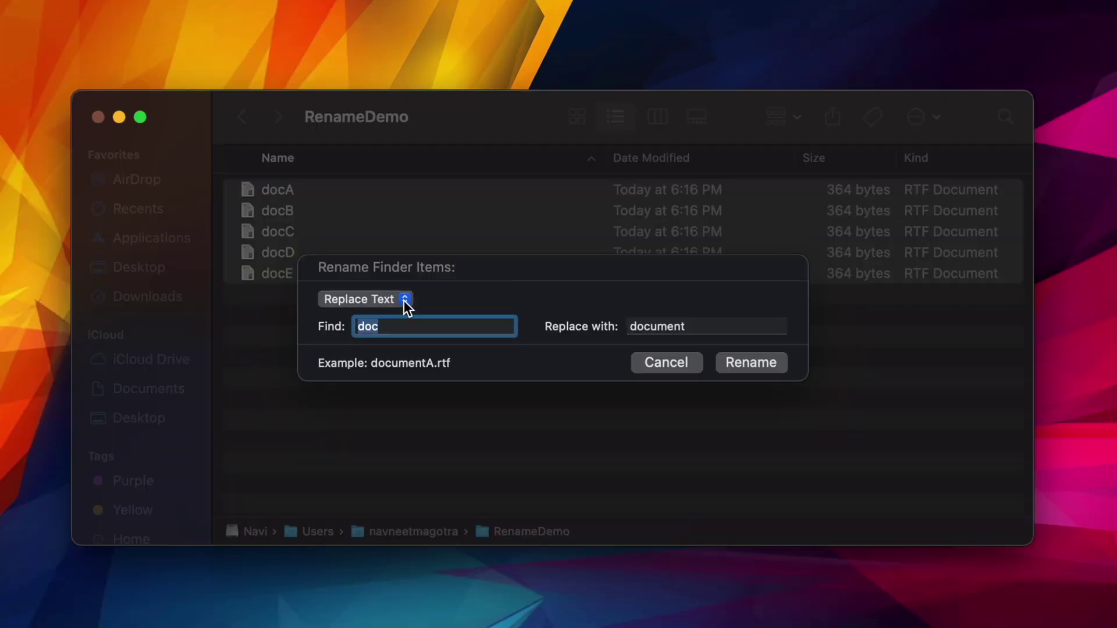
Step: Add 'rich' after each name to make docArich–docErich, then undo back to docA–docE
click(403, 299)
click(376, 323)
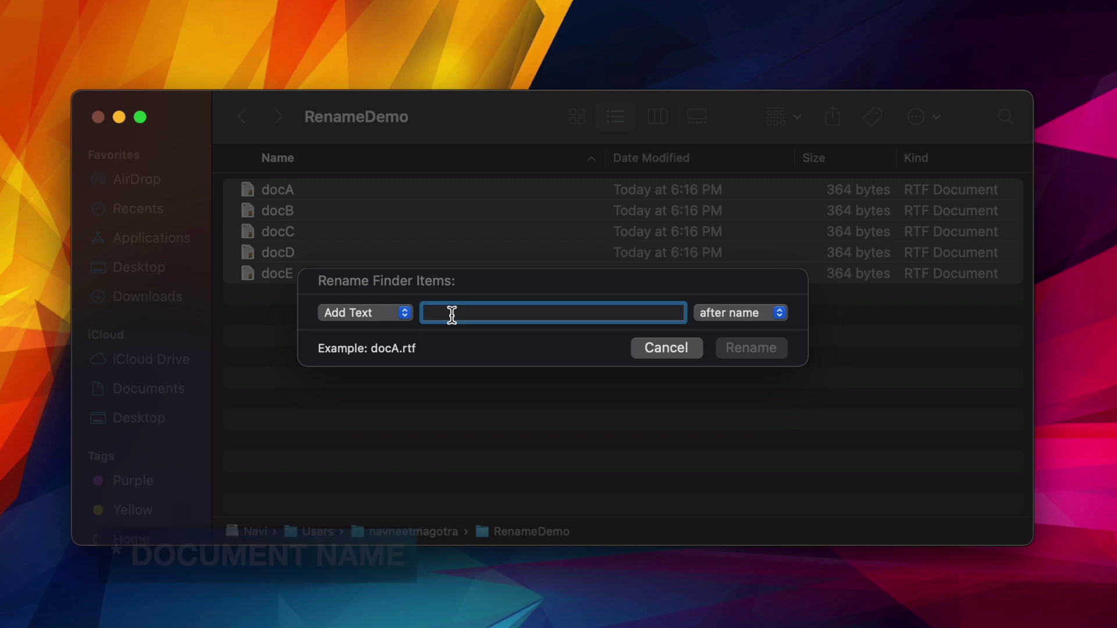
text(rich)
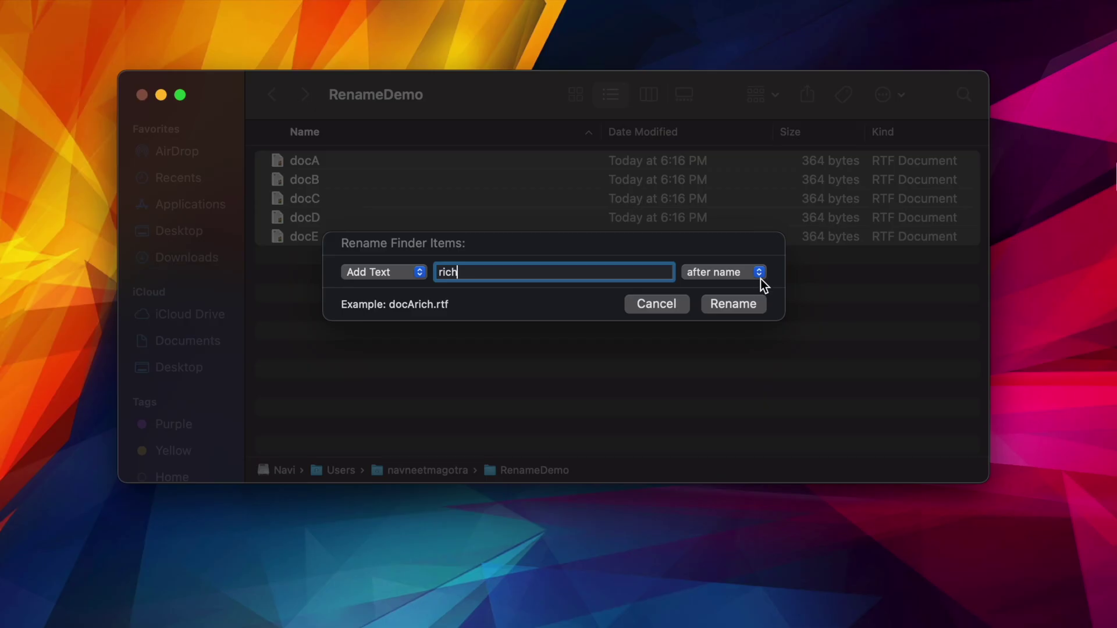
click(756, 277)
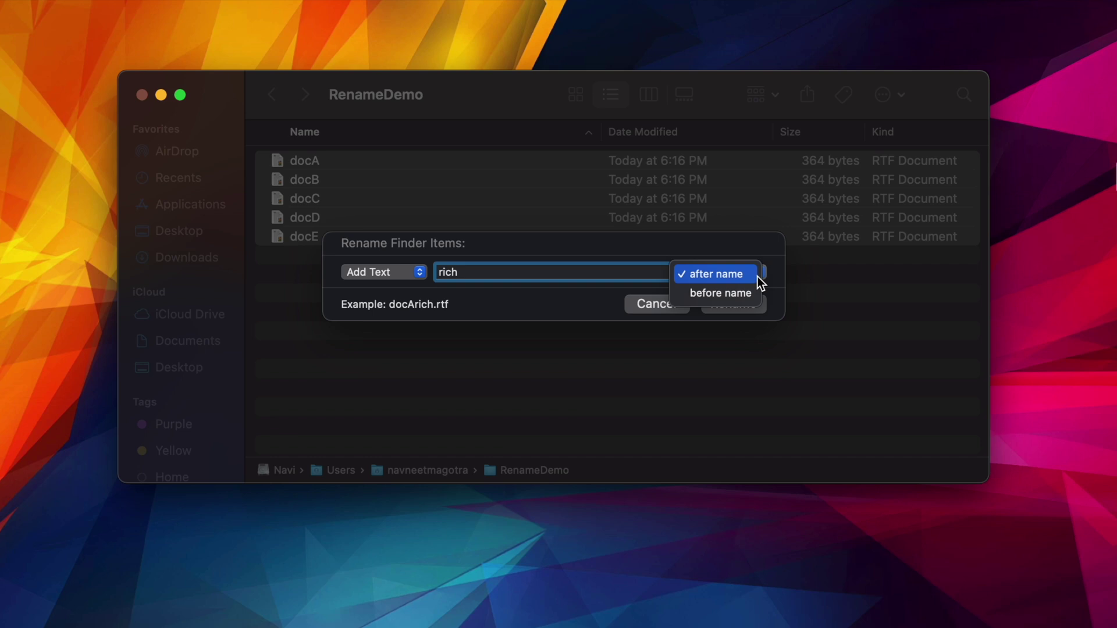
click(714, 276)
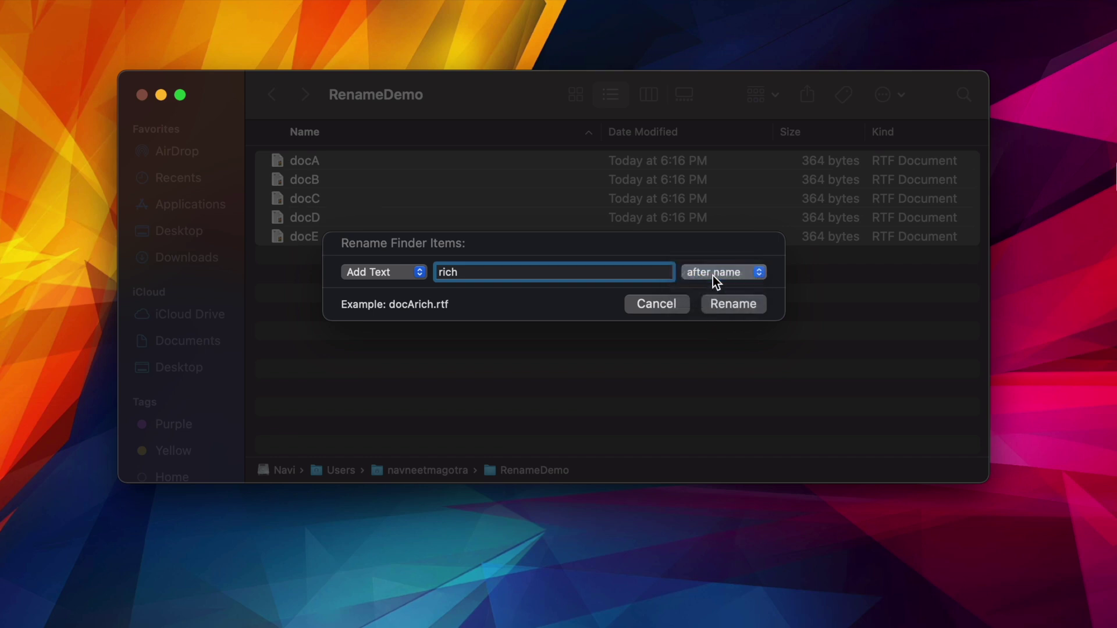
click(729, 305)
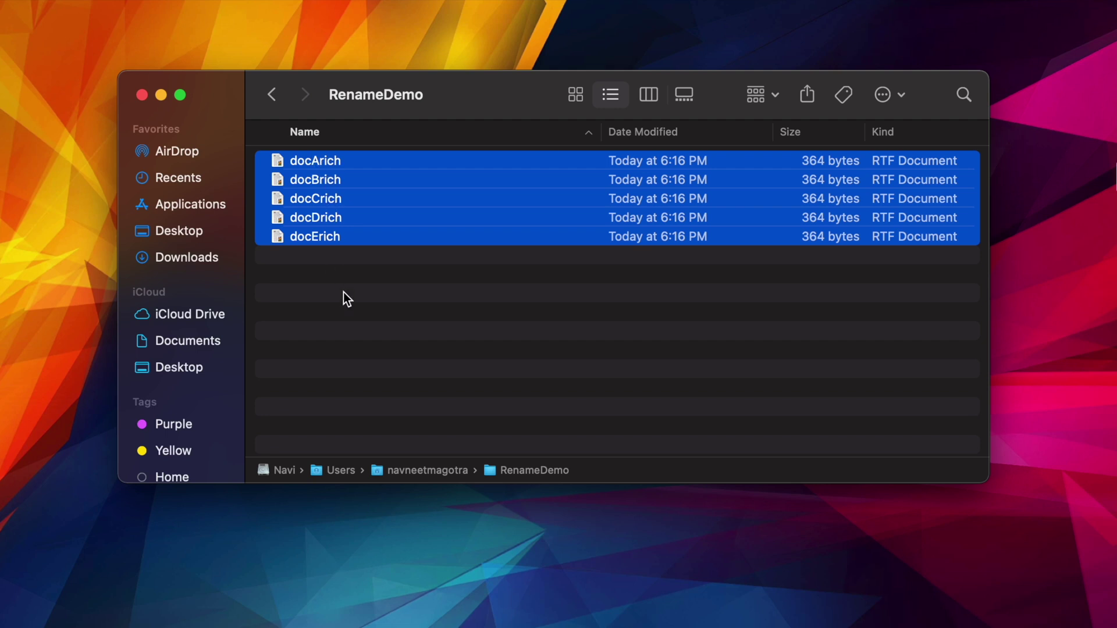
click(389, 320)
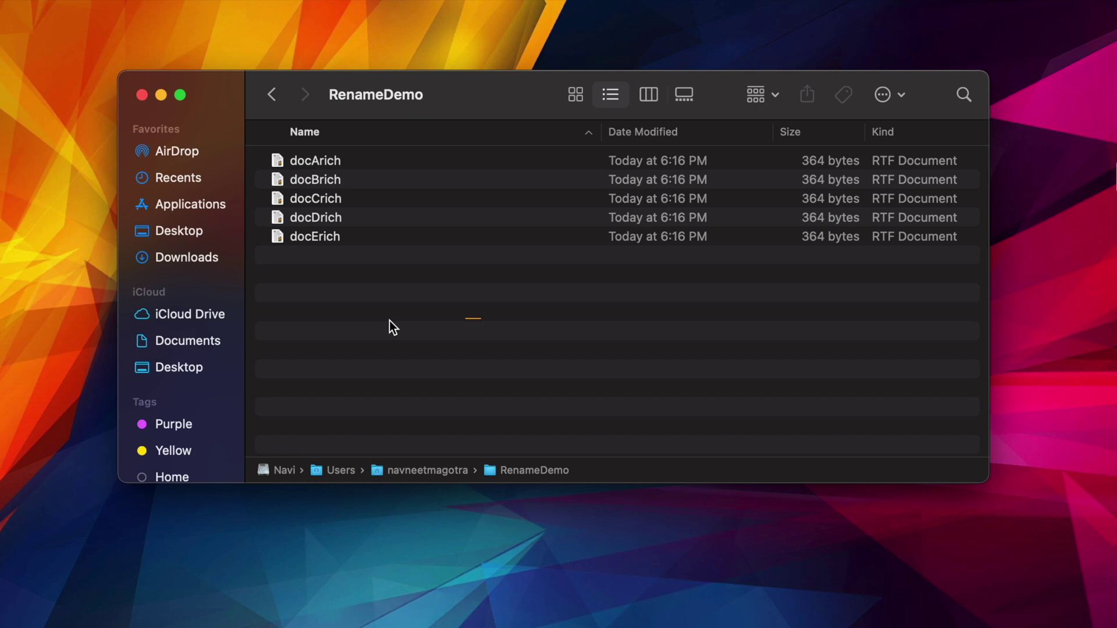
key(super+z)
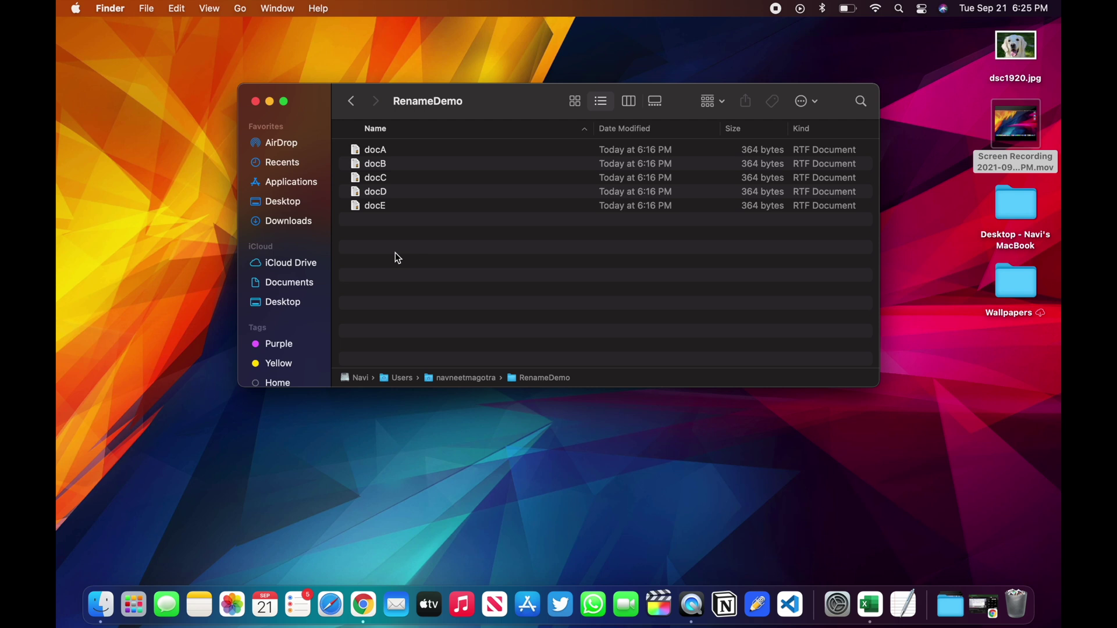
Step: Rename all files with Format Name and Index, custom format 'document', giving document1–document5
key(super+a)
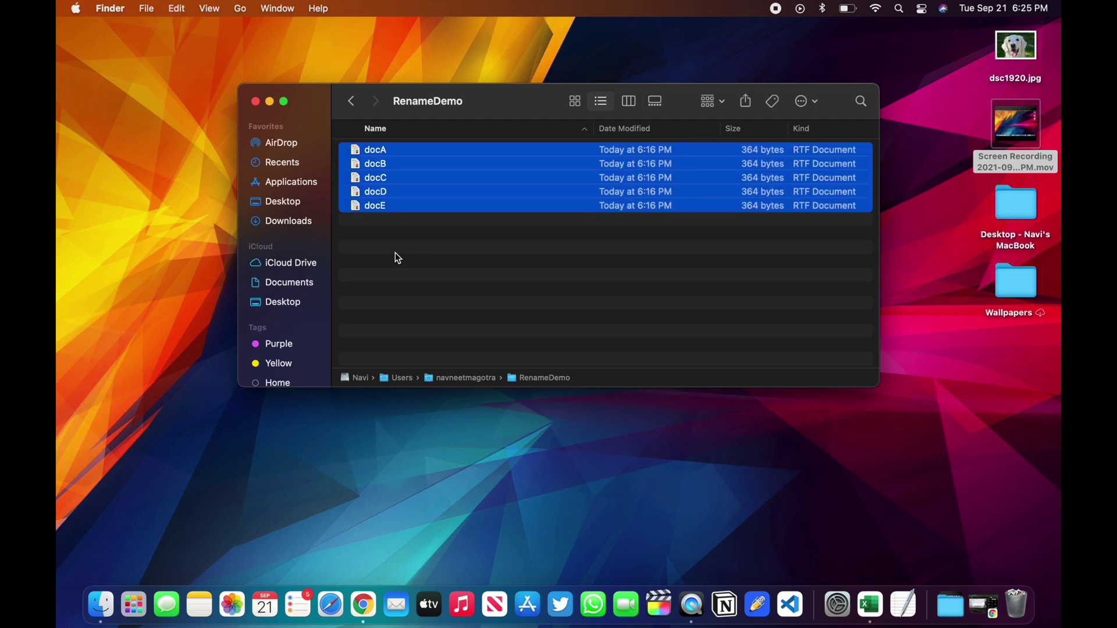
right_click(387, 179)
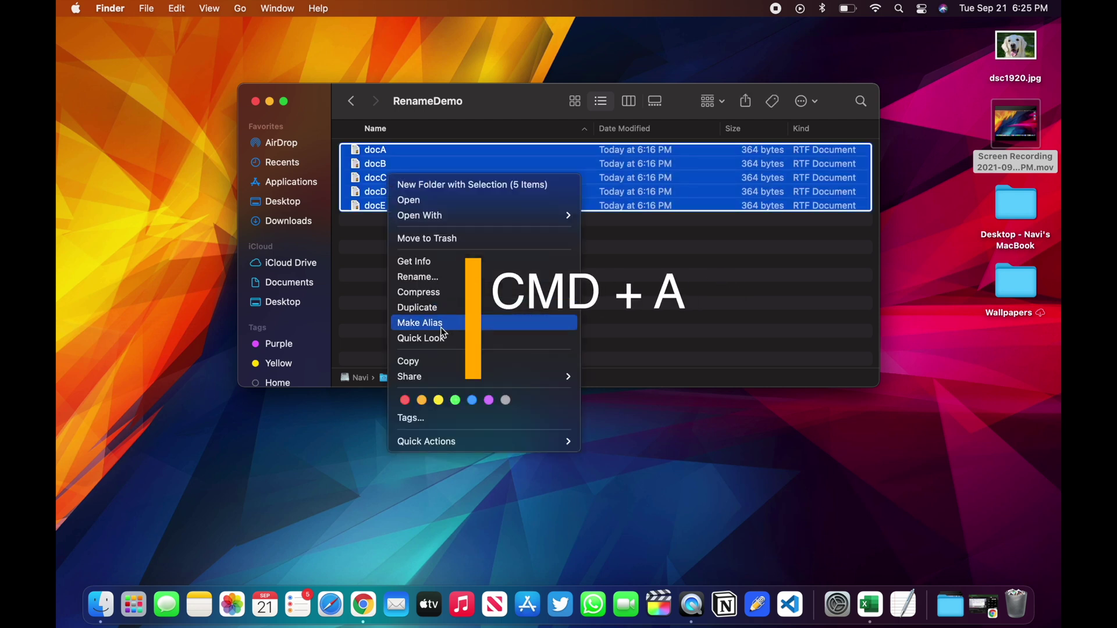
click(434, 273)
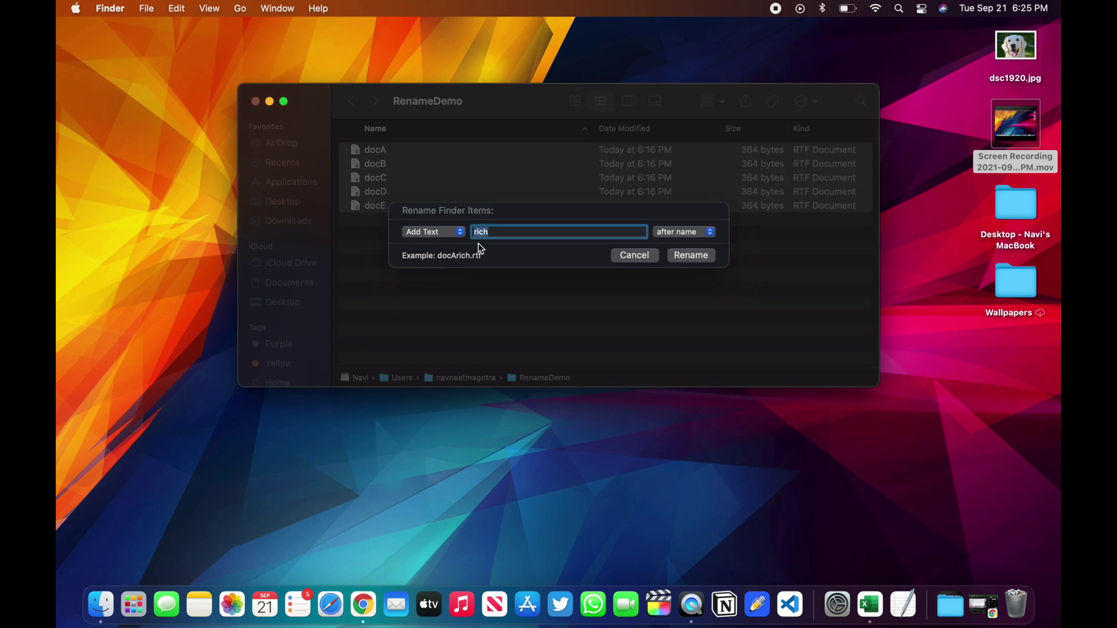
click(457, 234)
click(448, 249)
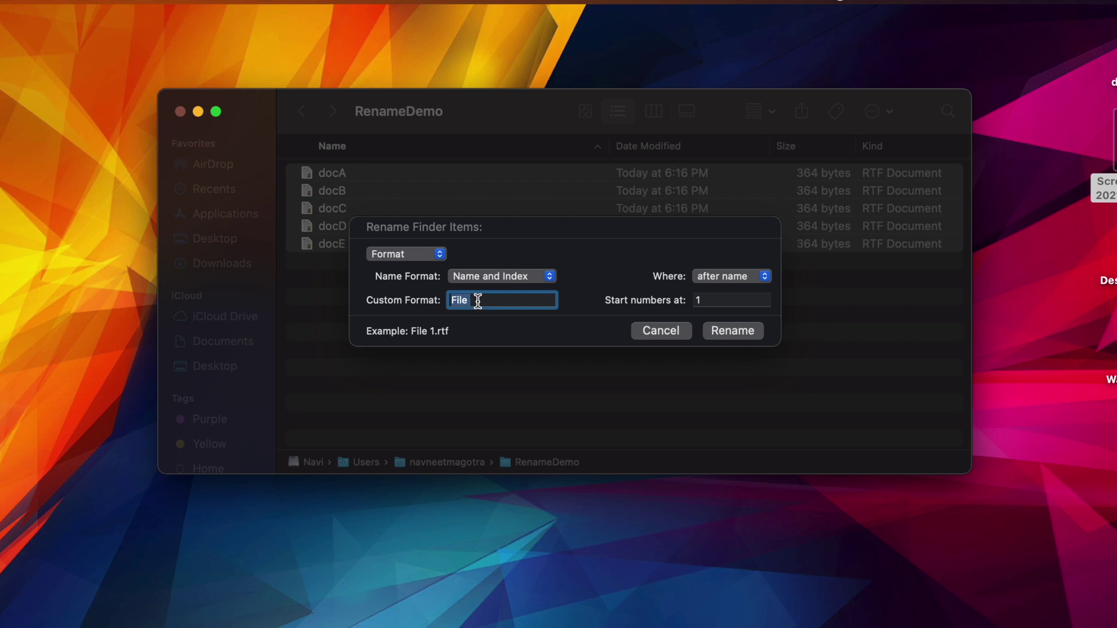
text(document)
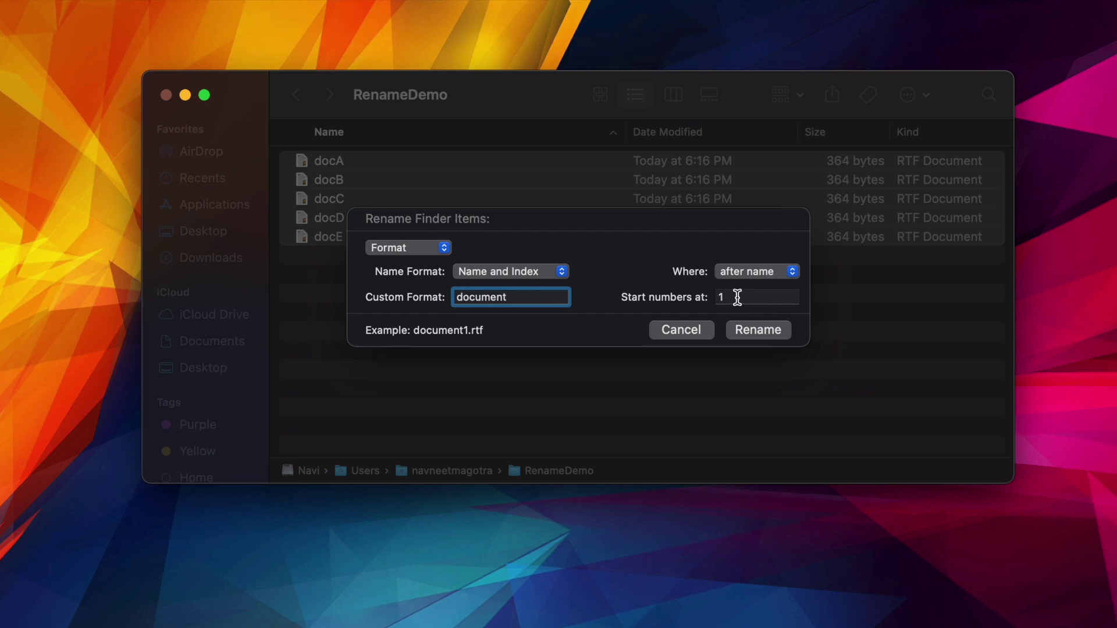
click(759, 332)
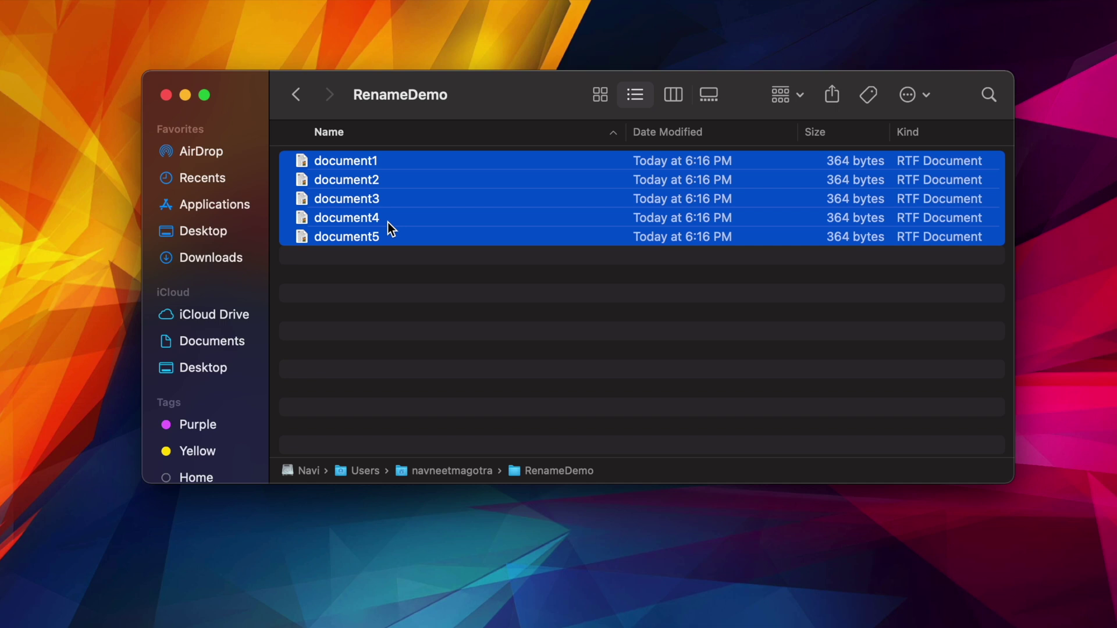
Step: Undo the numbered rename, then rename with Name and Counter to get document00001–document00005
key(super+z)
right_click(378, 182)
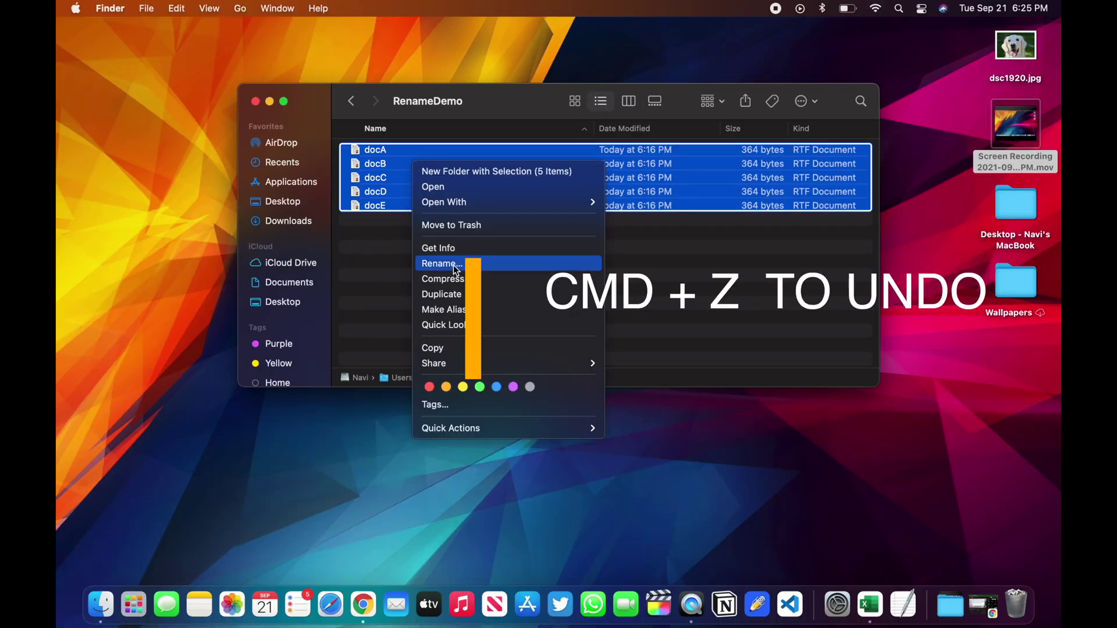
click(442, 263)
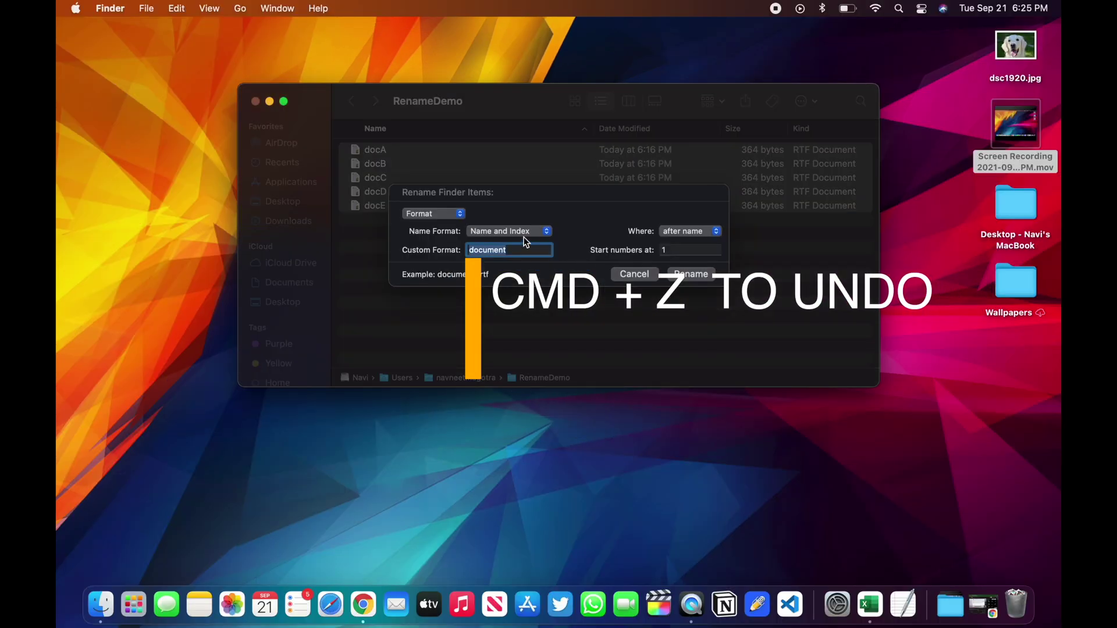
click(524, 238)
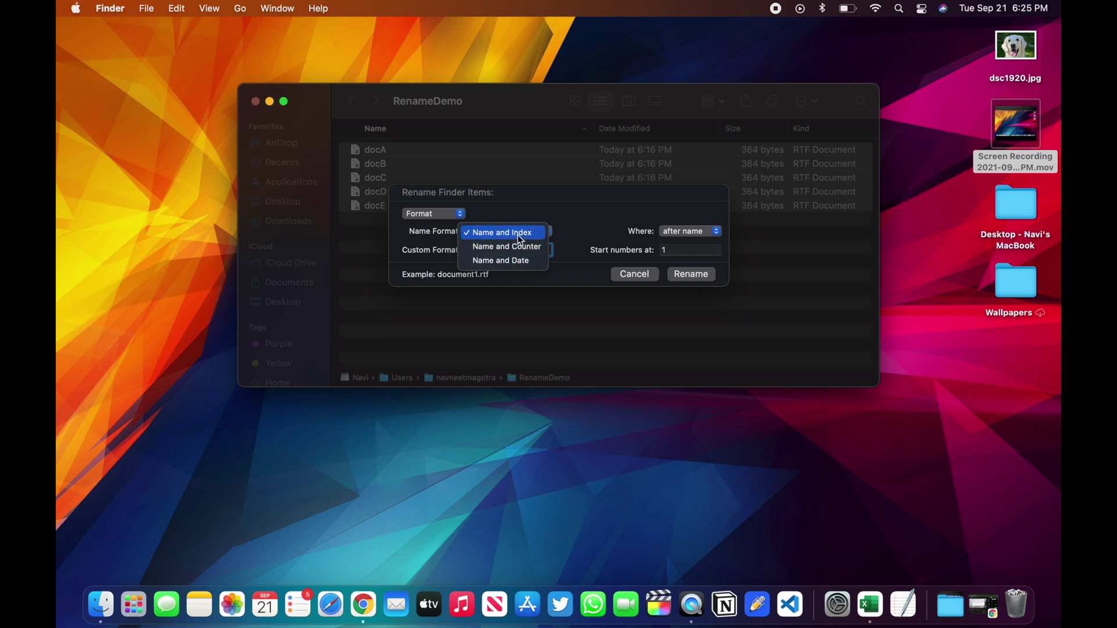
click(516, 247)
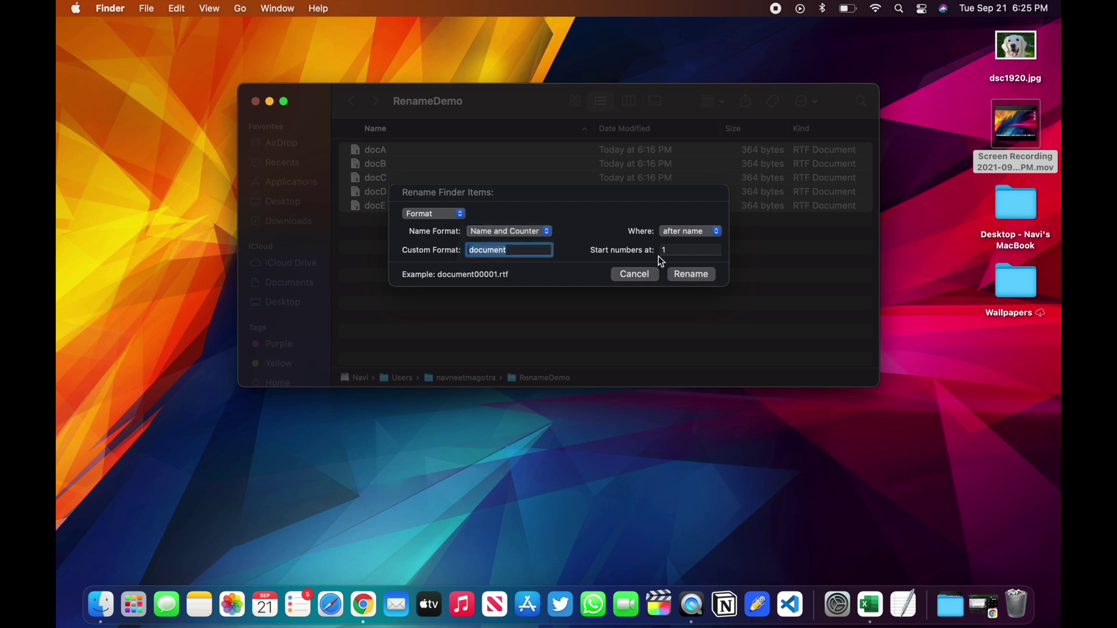
click(697, 279)
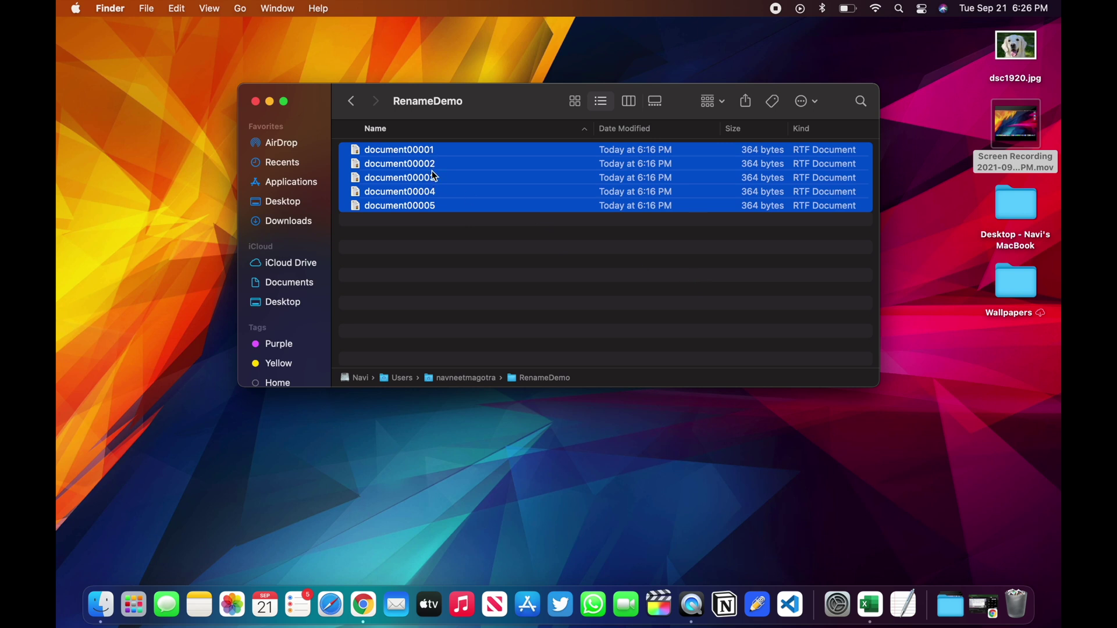
Step: Undo the counter rename, then rename using the Name and Date format
key(super+z)
right_click(434, 189)
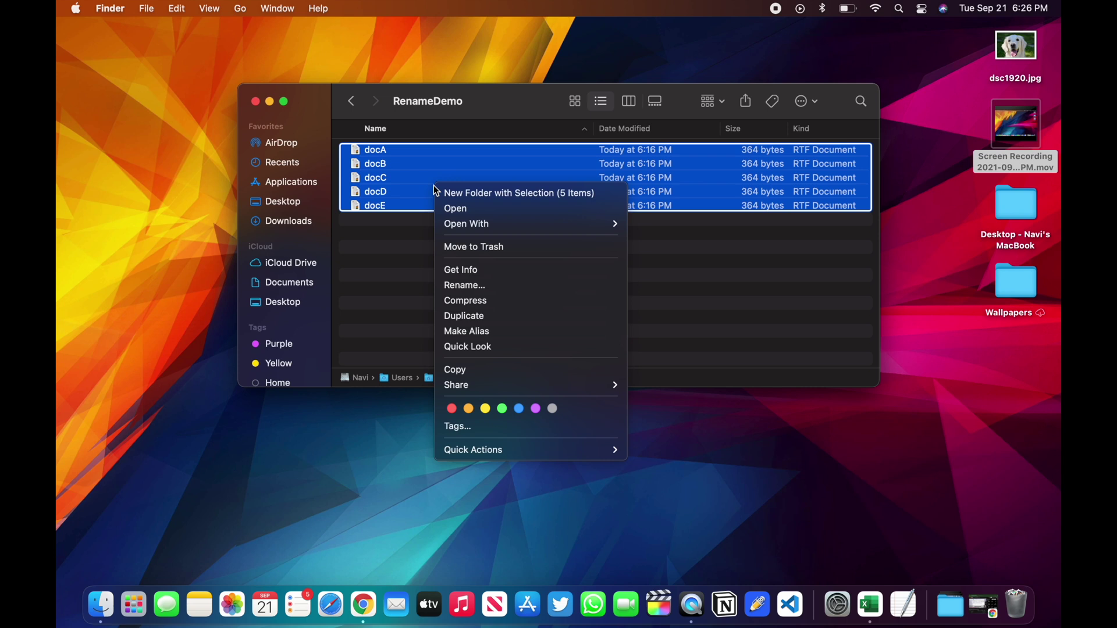
click(468, 287)
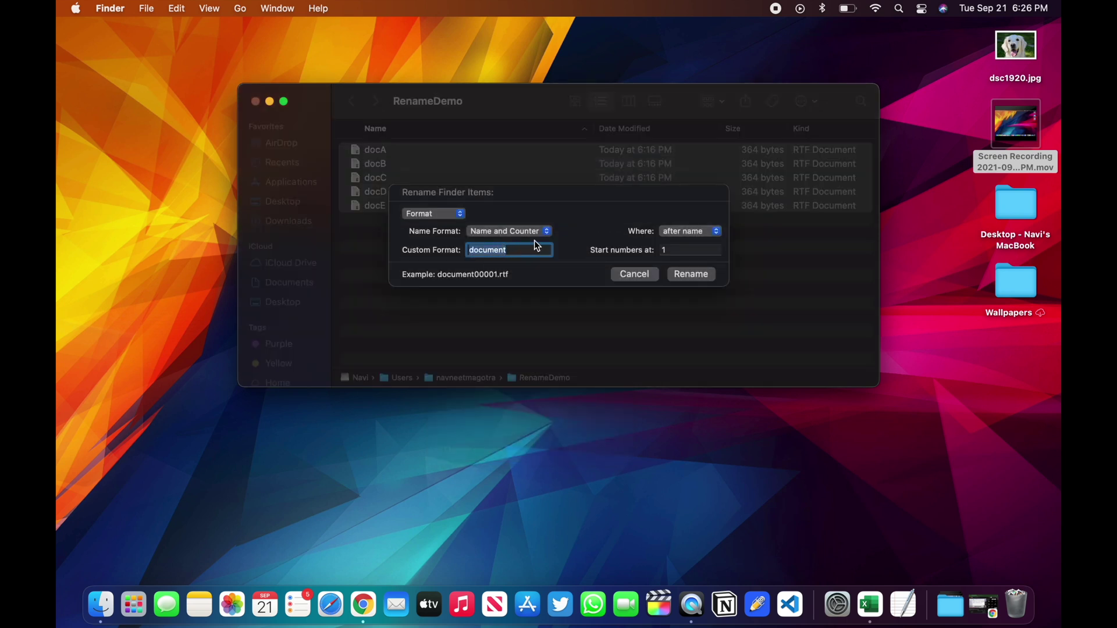
click(543, 231)
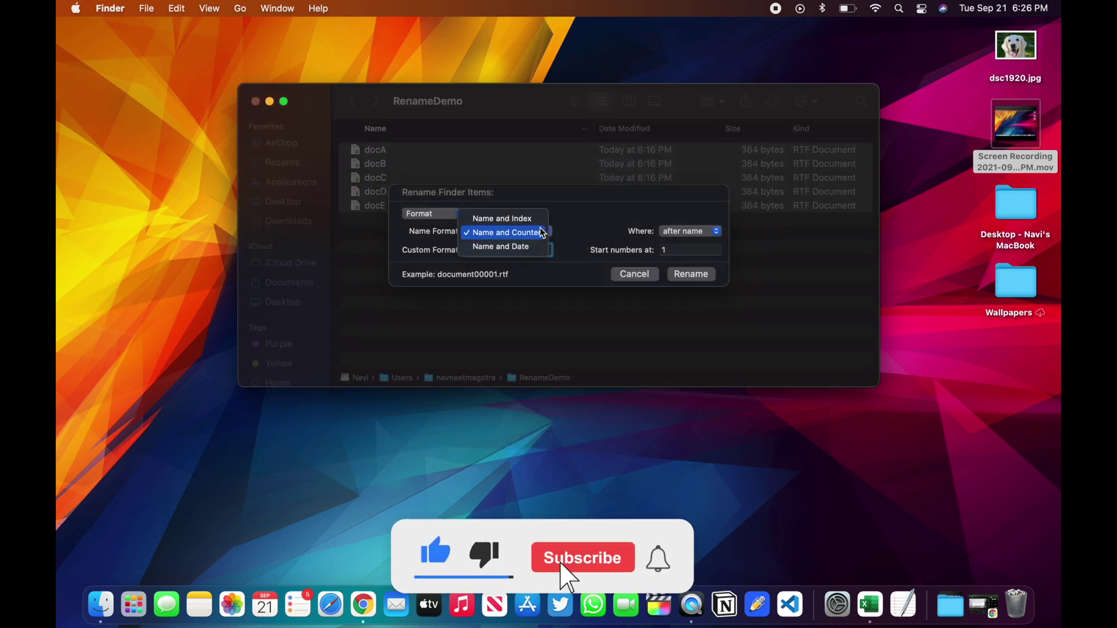
click(527, 249)
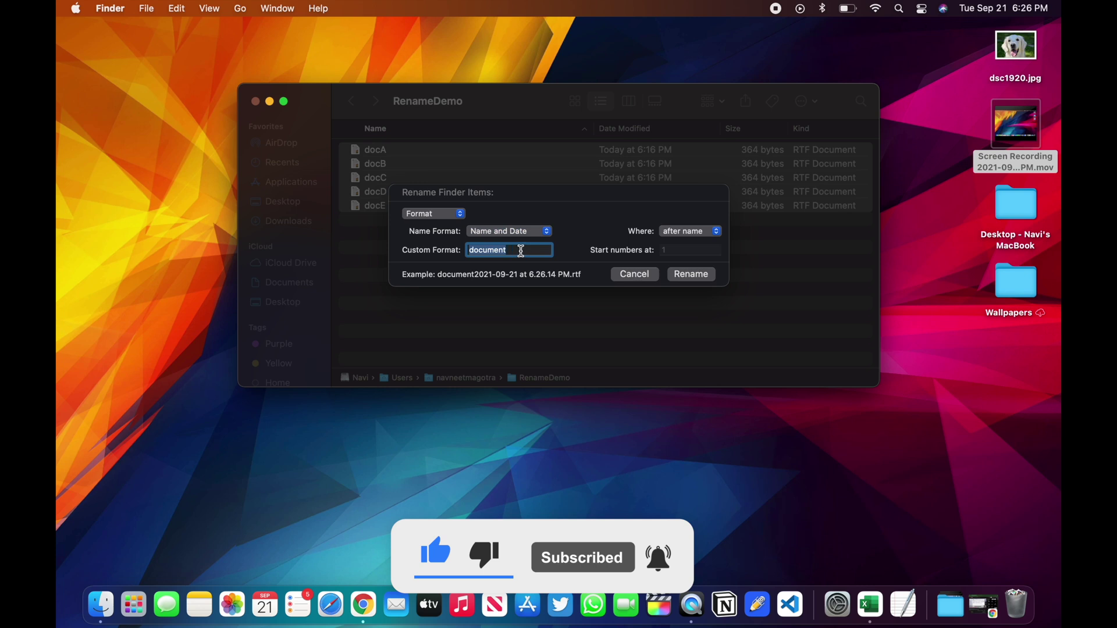
click(692, 274)
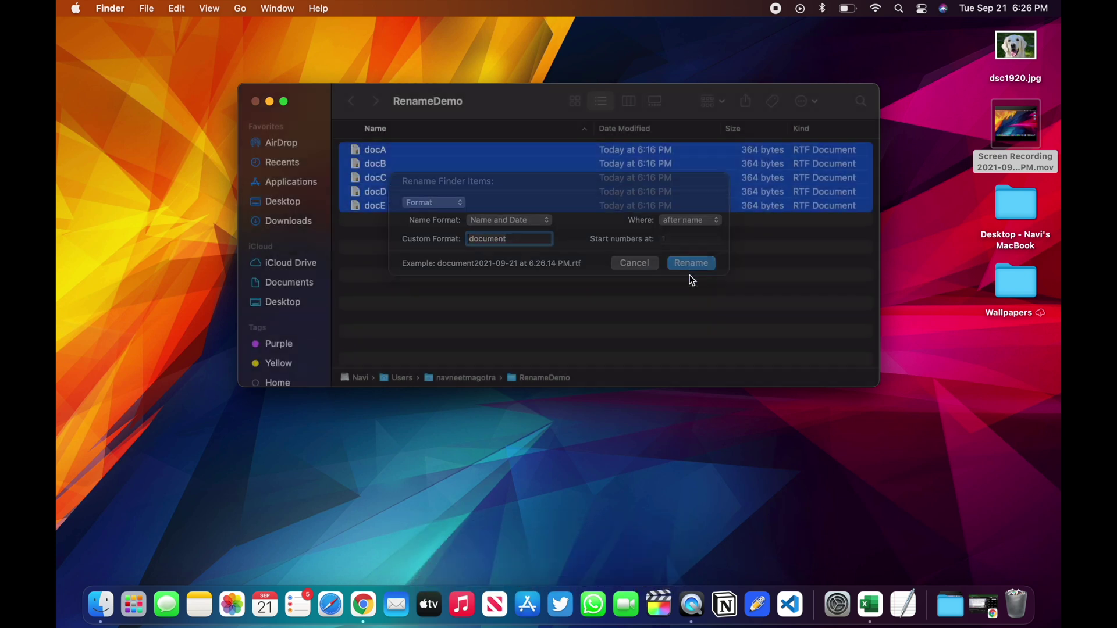